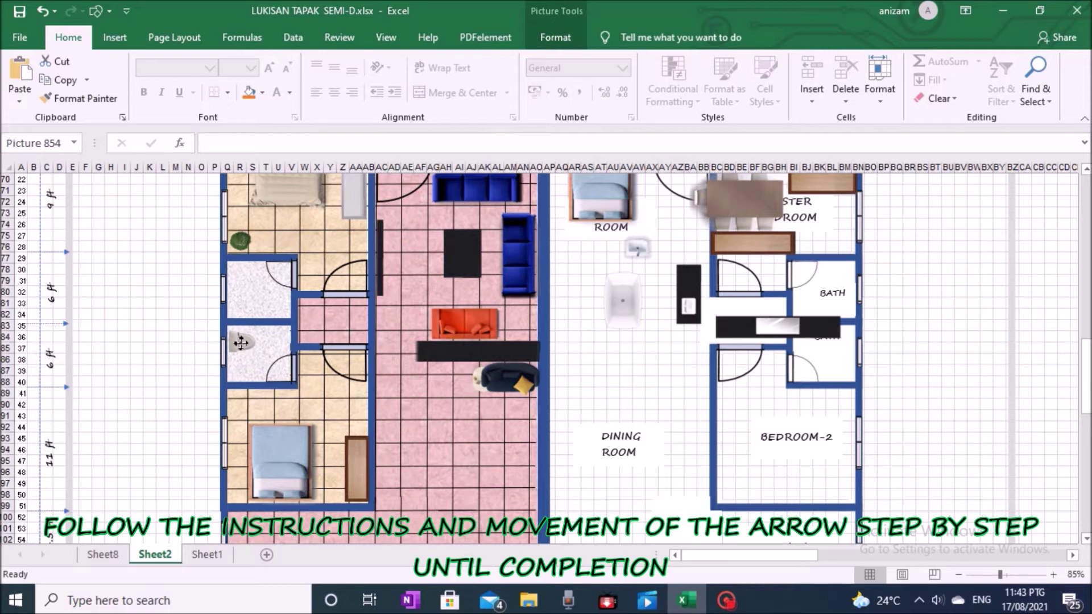
# Step: Place the washbasin below the toilet in the left house's lower bathroom and put copies of both fixtures in the upper bathroom
pyautogui.click(642, 249)
pyautogui.moveTo(643, 248); pyautogui.dragTo(243, 370)
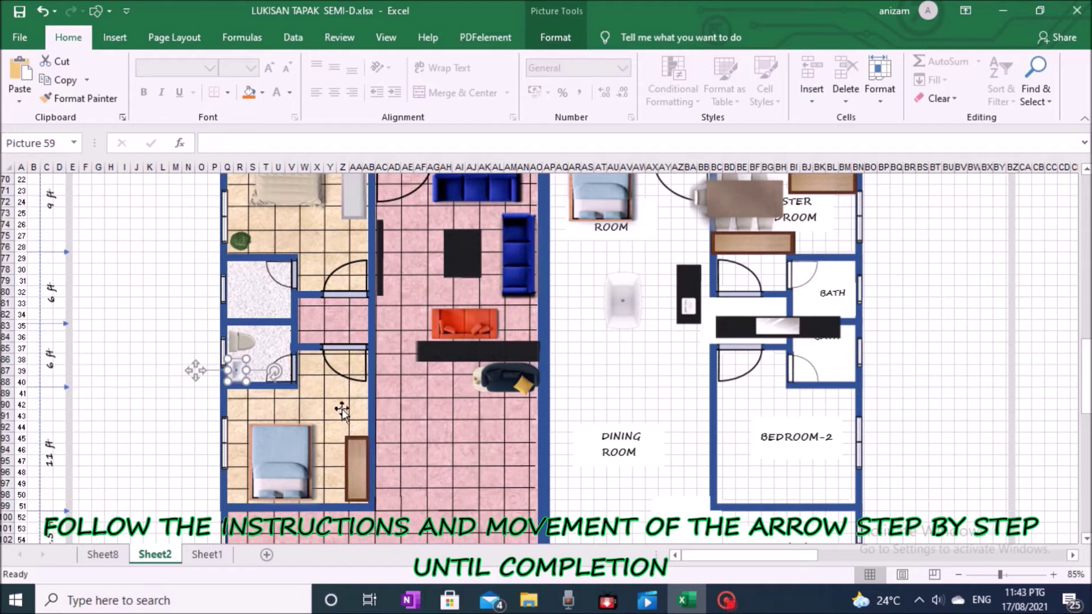
pyautogui.keyDown('ctrl'); pyautogui.click(239, 342); pyautogui.keyUp('ctrl')
pyautogui.moveTo(288, 343)
pyautogui.mouseDown()
pyautogui.moveTo(300, 353)
pyautogui.moveTo(253, 328)
pyautogui.moveTo(239, 272)
pyautogui.mouseUp()
pyautogui.click(161, 358)
pyautogui.click(405, 402)
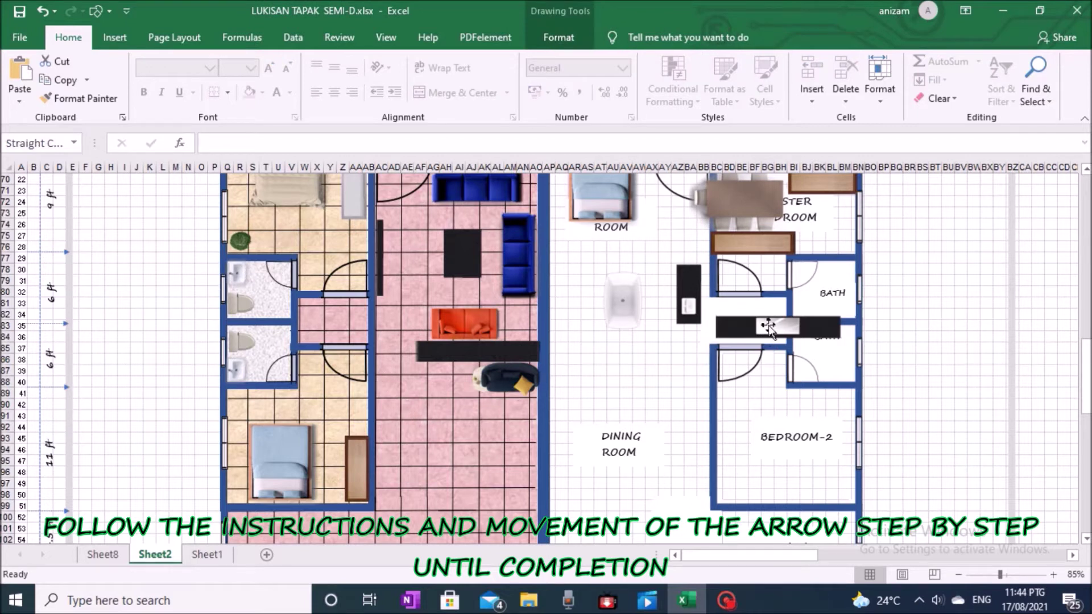
# Step: Move the dining table into the left house's dining area so it stands against the party wall
pyautogui.moveTo(759, 232); pyautogui.dragTo(455, 486)
pyautogui.scroll(-1, 614, 455)
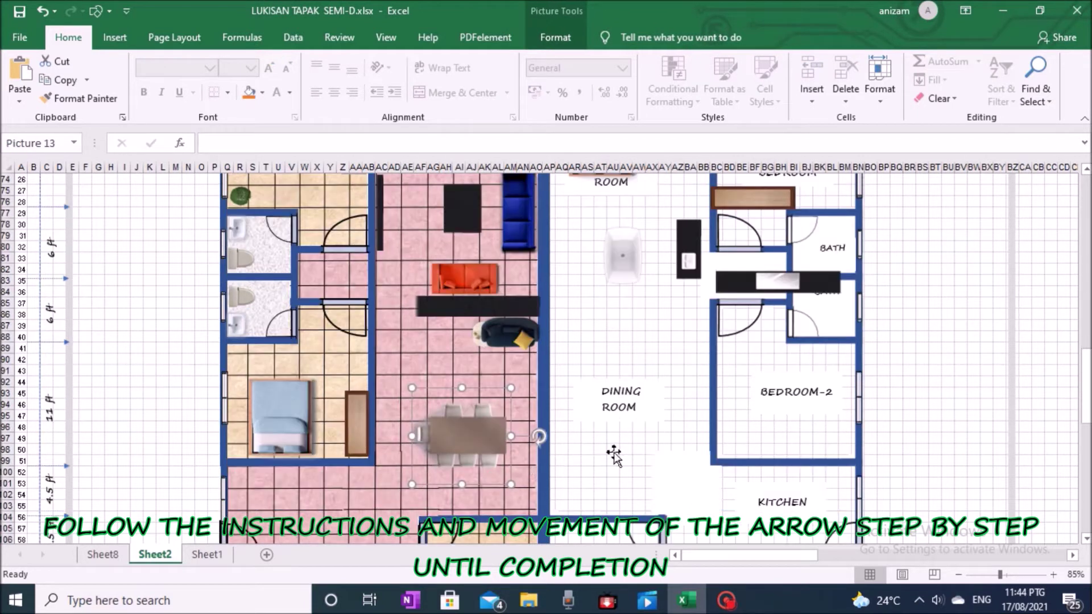
pyautogui.moveTo(466, 436); pyautogui.dragTo(530, 427)
# Step: Put a black cabinet along the wall below the dining table and arrange the two kitchen counters in an L in the kitchen corner
pyautogui.scroll(3, 530, 427)
pyautogui.moveTo(738, 203); pyautogui.dragTo(499, 459)
pyautogui.scroll(-3, 498, 459)
pyautogui.moveTo(514, 377); pyautogui.dragTo(514, 495)
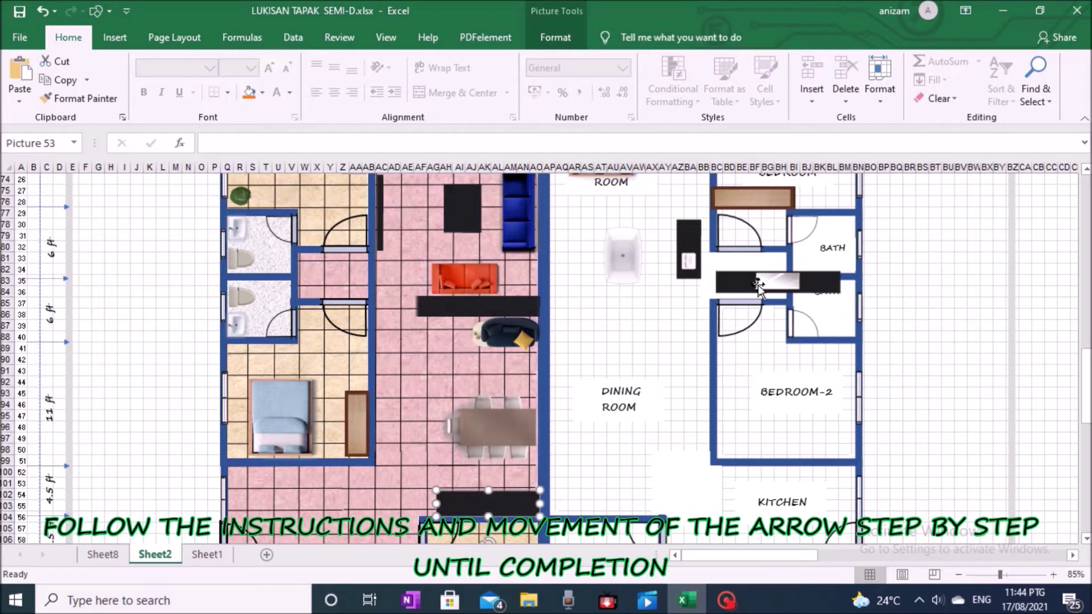
pyautogui.moveTo(687, 245); pyautogui.dragTo(245, 493)
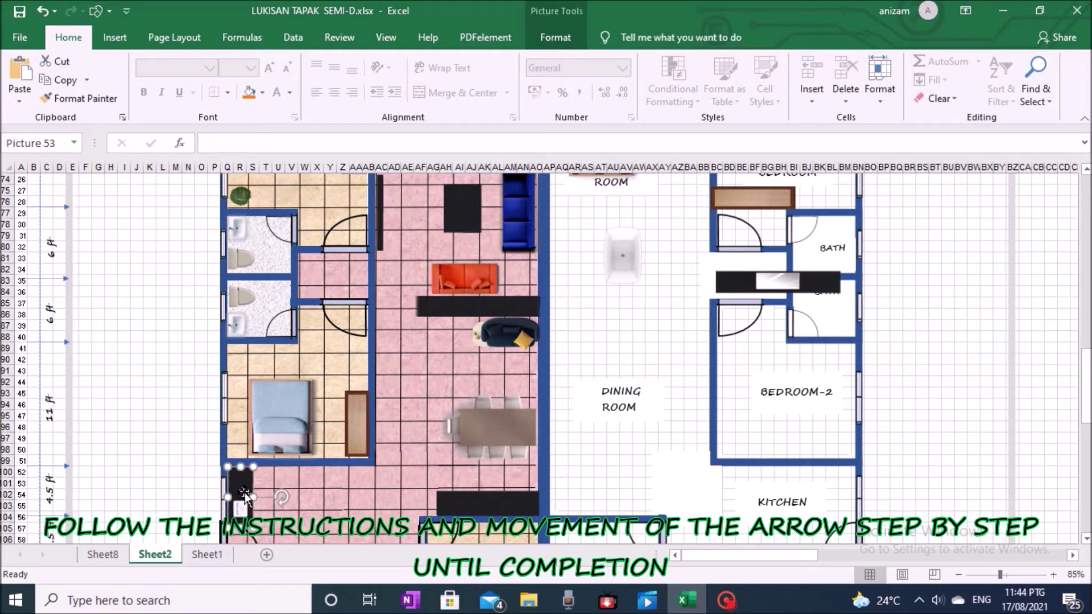
pyautogui.moveTo(795, 282); pyautogui.dragTo(331, 477)
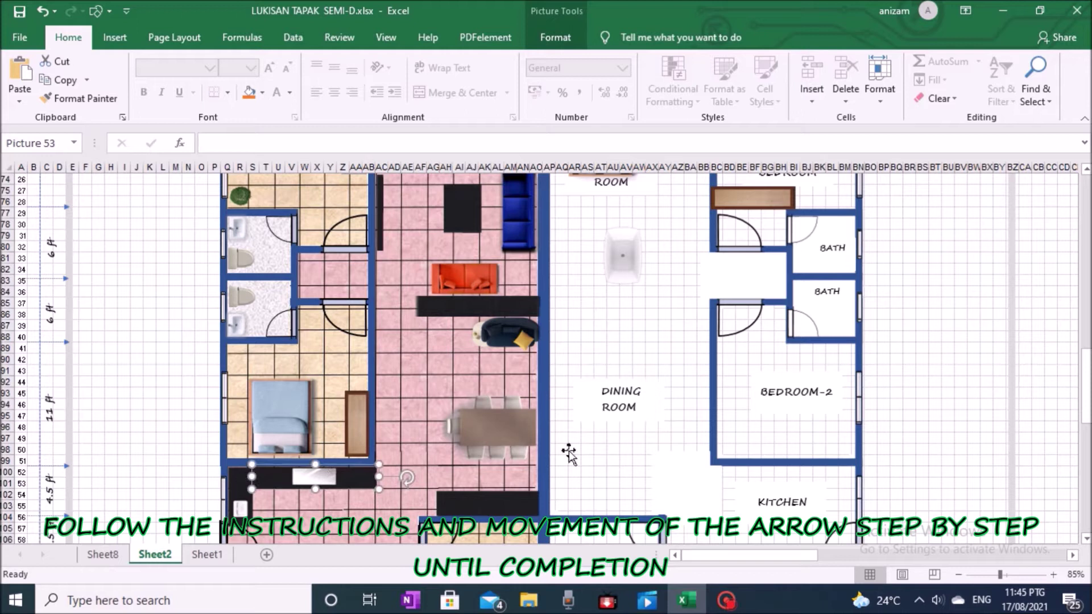
# Step: Bring the spare bed, the two wooden cabinets and the bathtub down to the right house's dining room area
pyautogui.moveTo(765, 197); pyautogui.dragTo(625, 362)
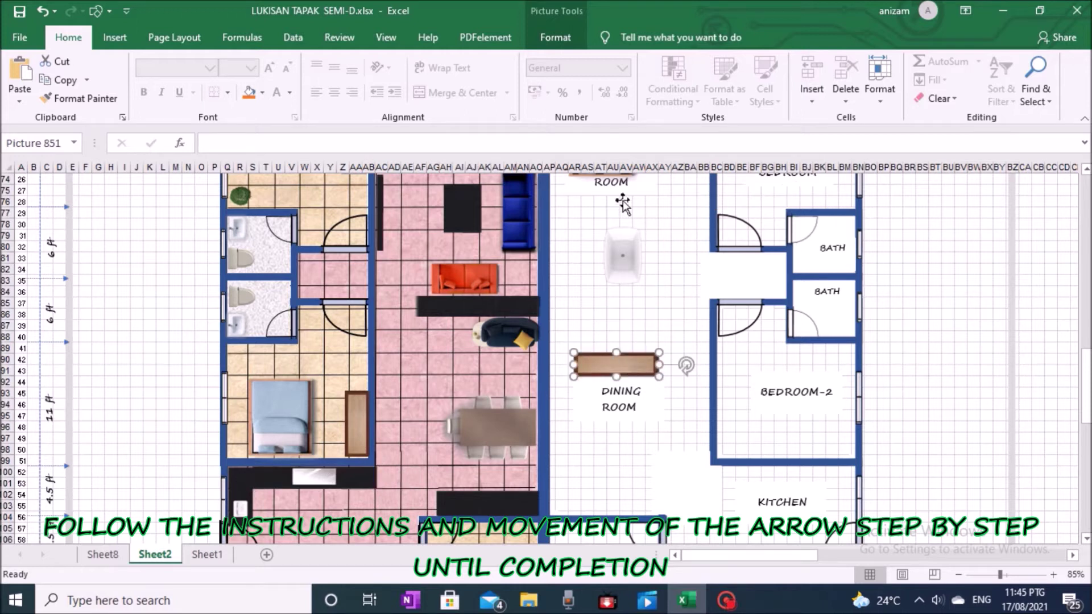
pyautogui.scroll(1, 685, 242)
pyautogui.moveTo(601, 205); pyautogui.dragTo(607, 411)
pyautogui.scroll(2, 819, 307)
pyautogui.moveTo(822, 274); pyautogui.dragTo(688, 526)
pyautogui.scroll(-1, 674, 370)
pyautogui.moveTo(629, 338); pyautogui.dragTo(568, 500)
pyautogui.scroll(-7, 760, 329)
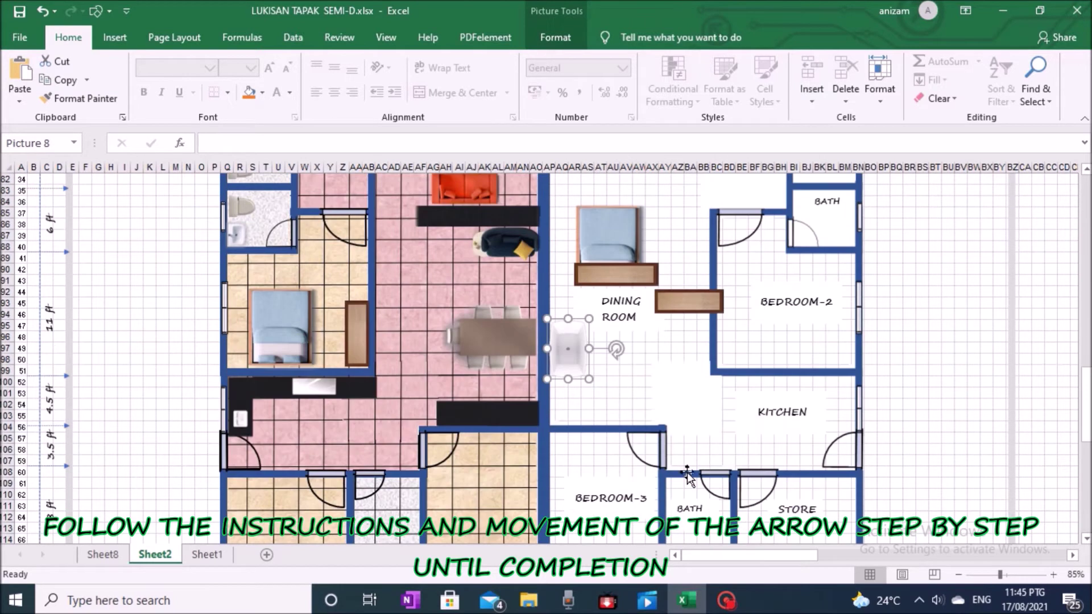
# Step: Furnish the left house's rear bedroom with the bed and one wooden cabinet, and put the other cabinet in the store room
pyautogui.moveTo(592, 202); pyautogui.dragTo(499, 467)
pyautogui.moveTo(611, 233); pyautogui.dragTo(565, 340)
pyautogui.moveTo(694, 261); pyautogui.dragTo(506, 402)
pyautogui.moveTo(569, 340); pyautogui.dragTo(345, 493)
pyautogui.click(377, 387)
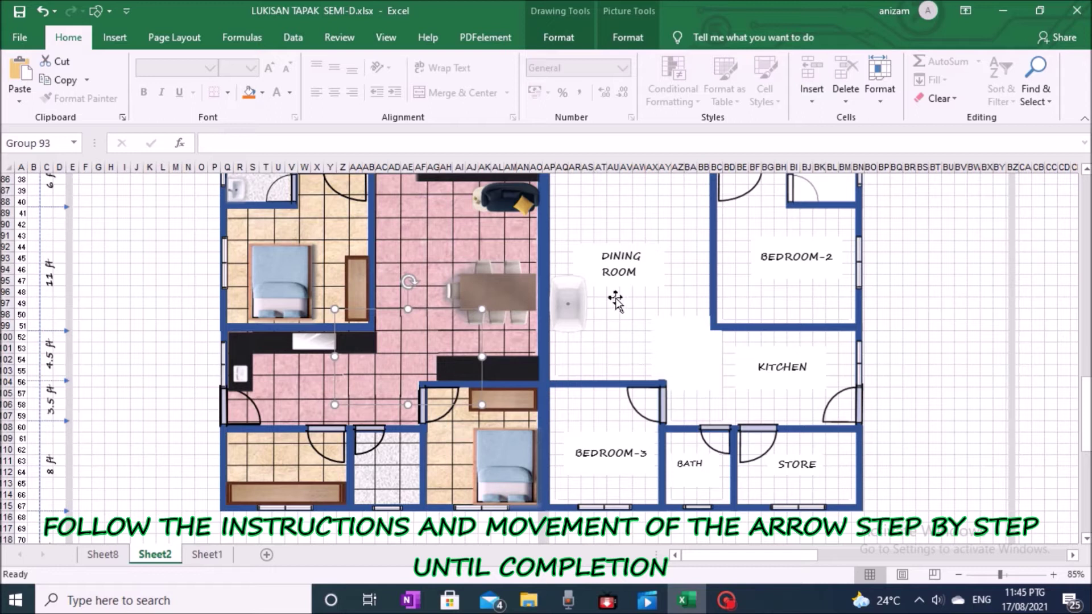
# Step: Copy the toilet and washbasin from the bathroom above the second bedroom into the left house's rear bathroom
pyautogui.scroll(1, 567, 307)
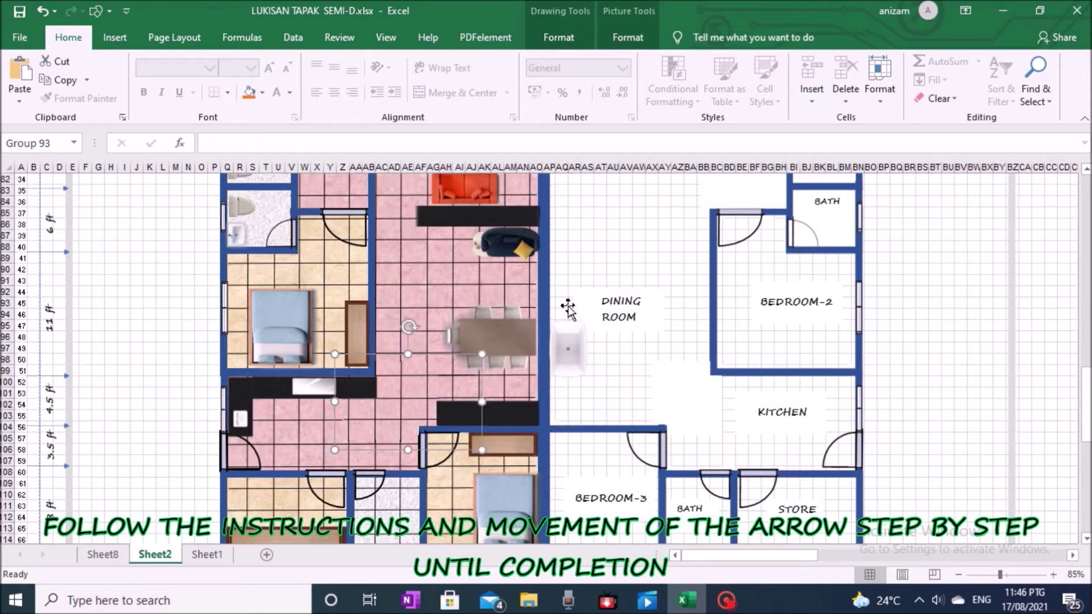
pyautogui.click(236, 233)
pyautogui.keyDown('ctrl'); pyautogui.click(246, 206); pyautogui.keyUp('ctrl')
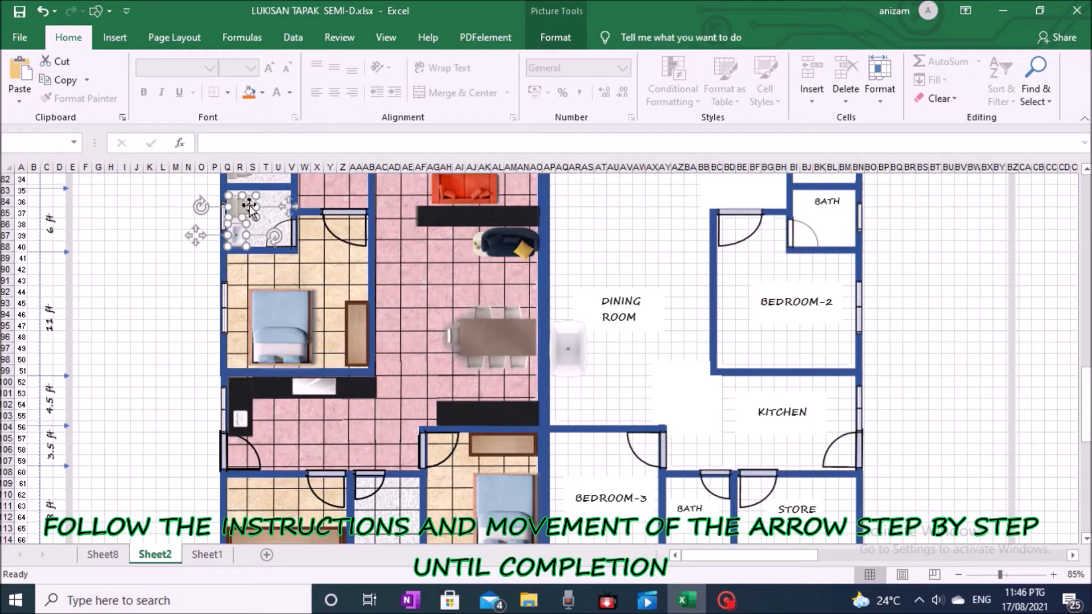
pyautogui.moveTo(278, 213); pyautogui.dragTo(418, 426)
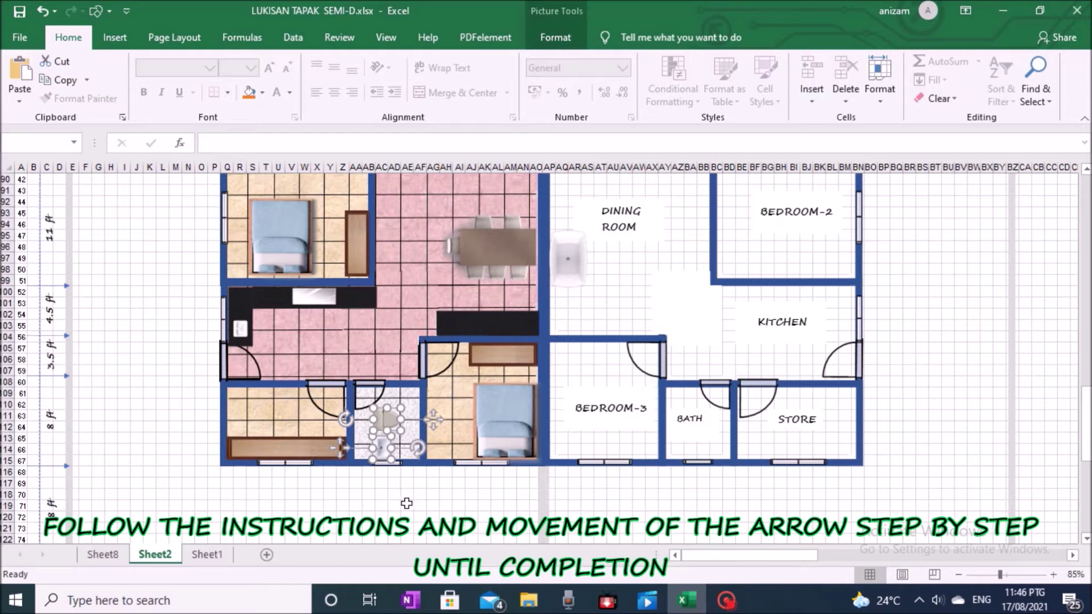
pyautogui.moveTo(433, 419); pyautogui.dragTo(435, 424)
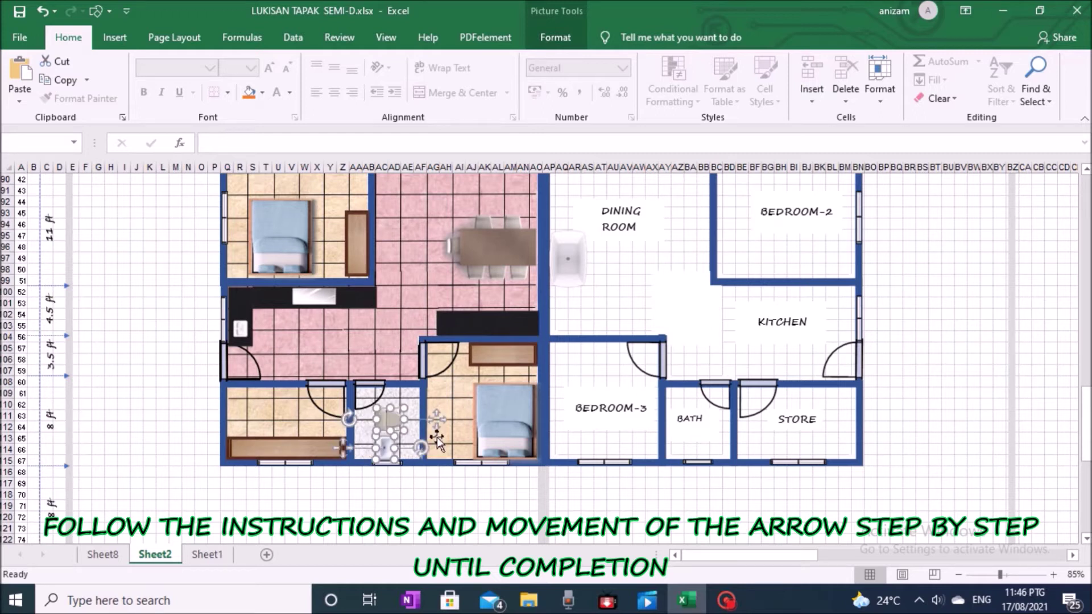
pyautogui.click(425, 517)
# Step: Rotate the rear bathroom's toilet and washbasin and set them side by side along its bottom wall
pyautogui.click(390, 417)
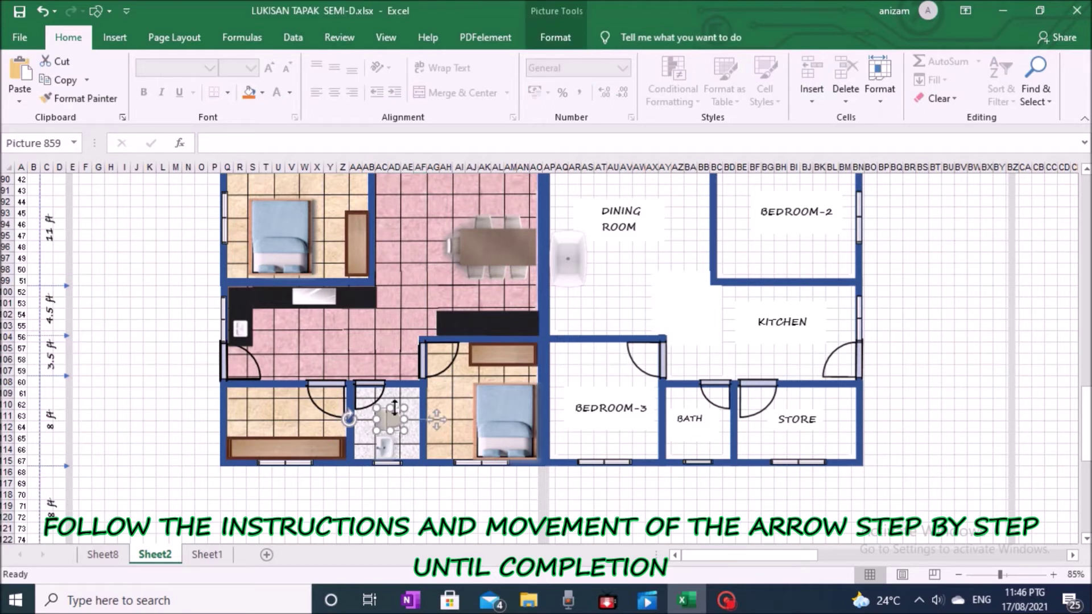
pyautogui.moveTo(349, 419); pyautogui.dragTo(410, 444)
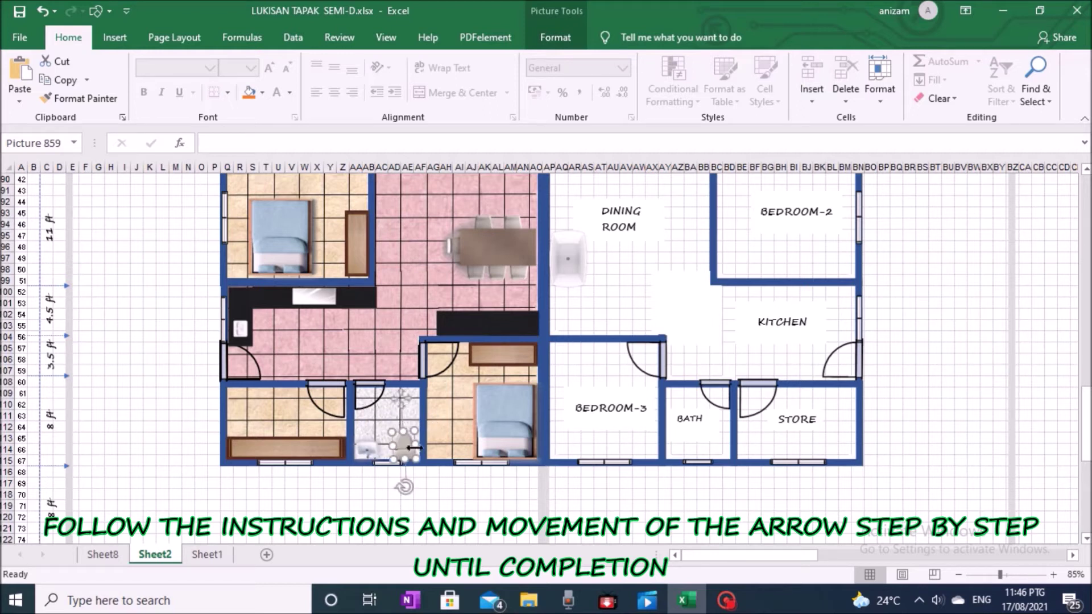
pyautogui.click(372, 457)
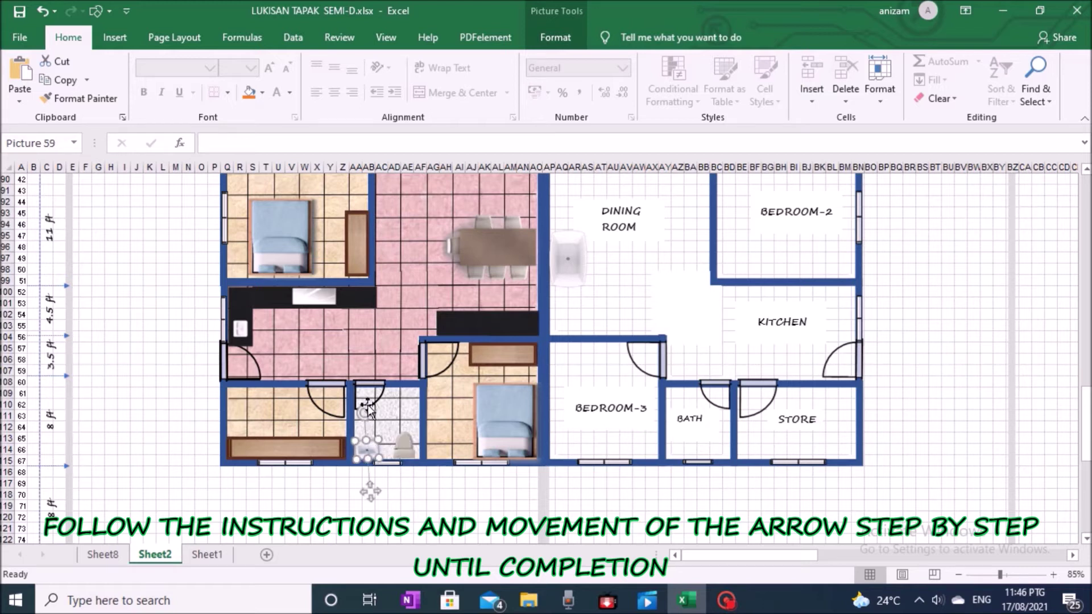
pyautogui.click(407, 505)
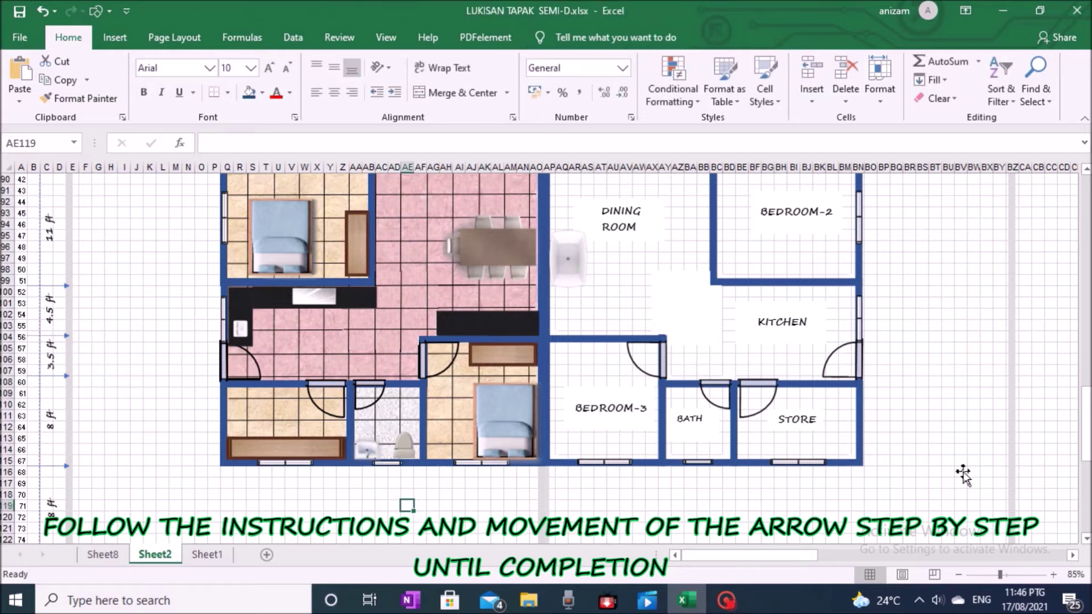
# Step: Delete the leftover bathtub from the right house's dining room
pyautogui.scroll(3, 594, 313)
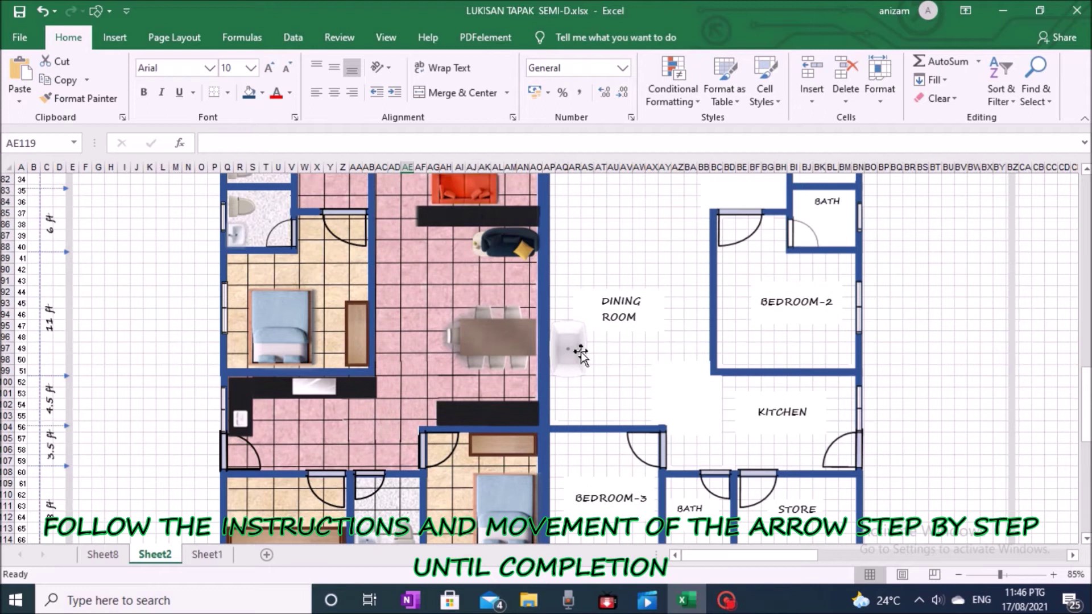
pyautogui.click(580, 352)
pyautogui.press('Delete')
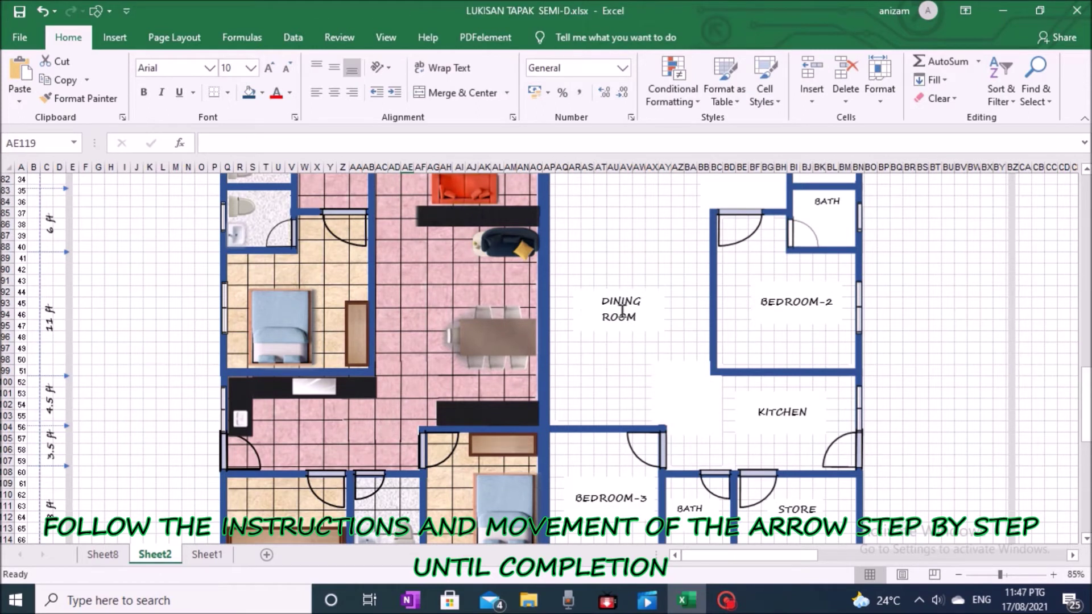
pyautogui.scroll(-3, 622, 311)
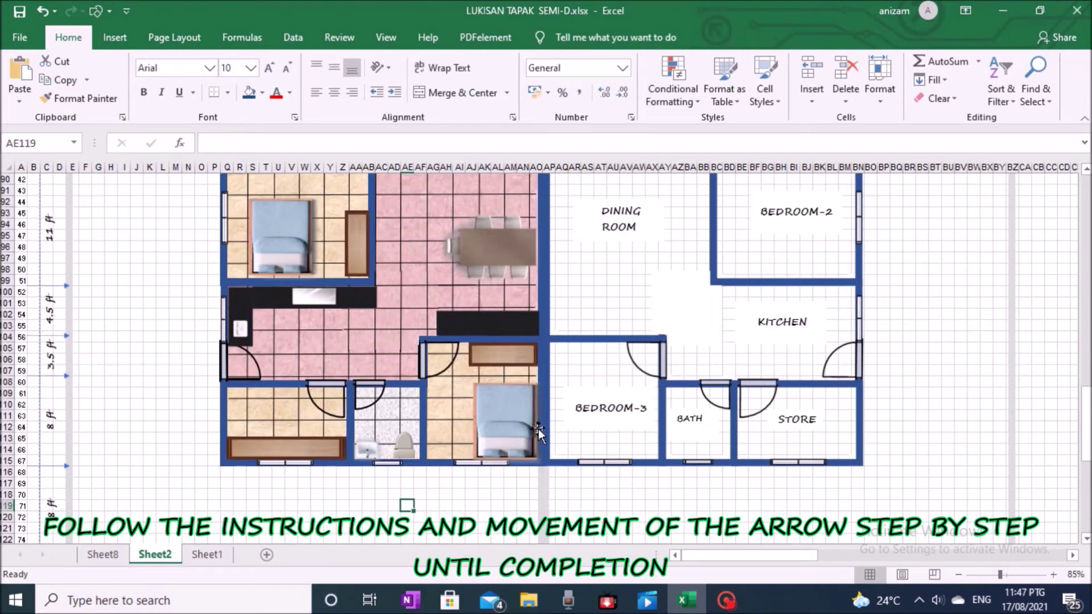
# Step: Fill the cell strip N69:P118 alongside the left house with a grey walkway colour
pyautogui.scroll(8, 534, 417)
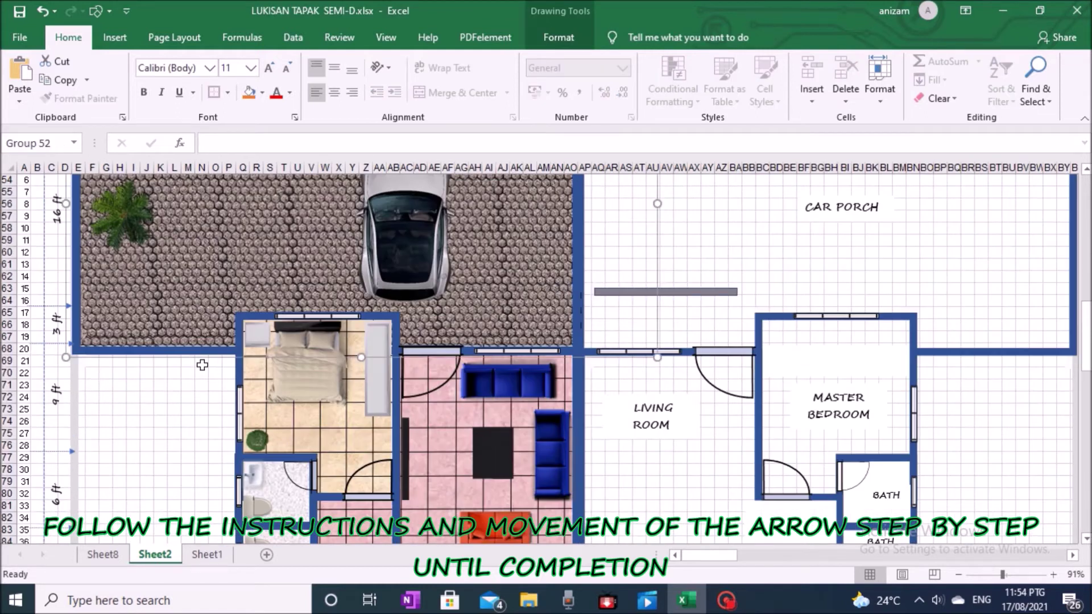
pyautogui.moveTo(200, 362); pyautogui.dragTo(227, 471)
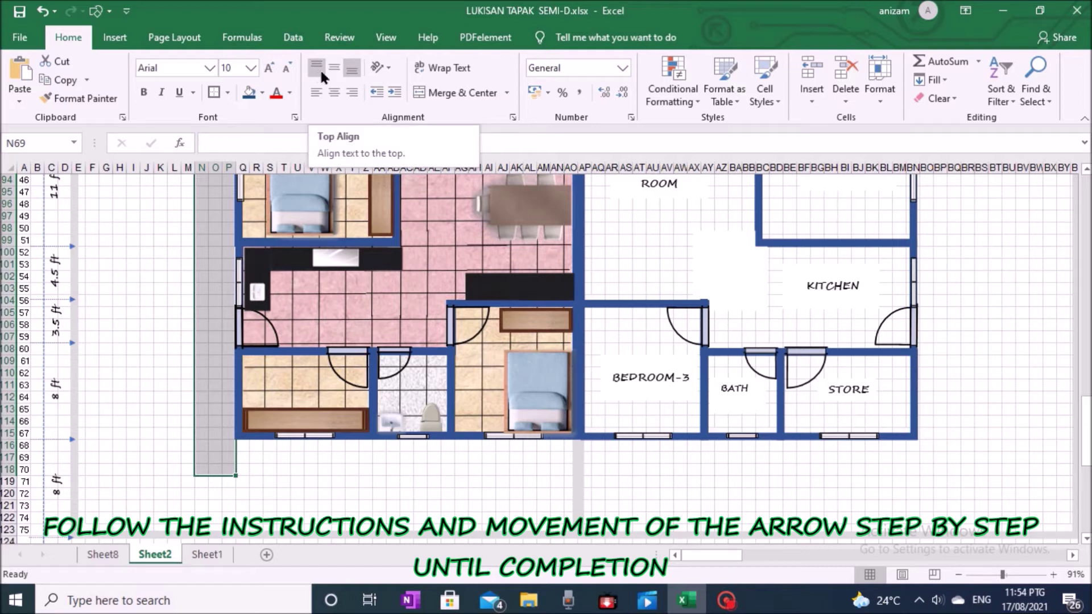
pyautogui.click(262, 93)
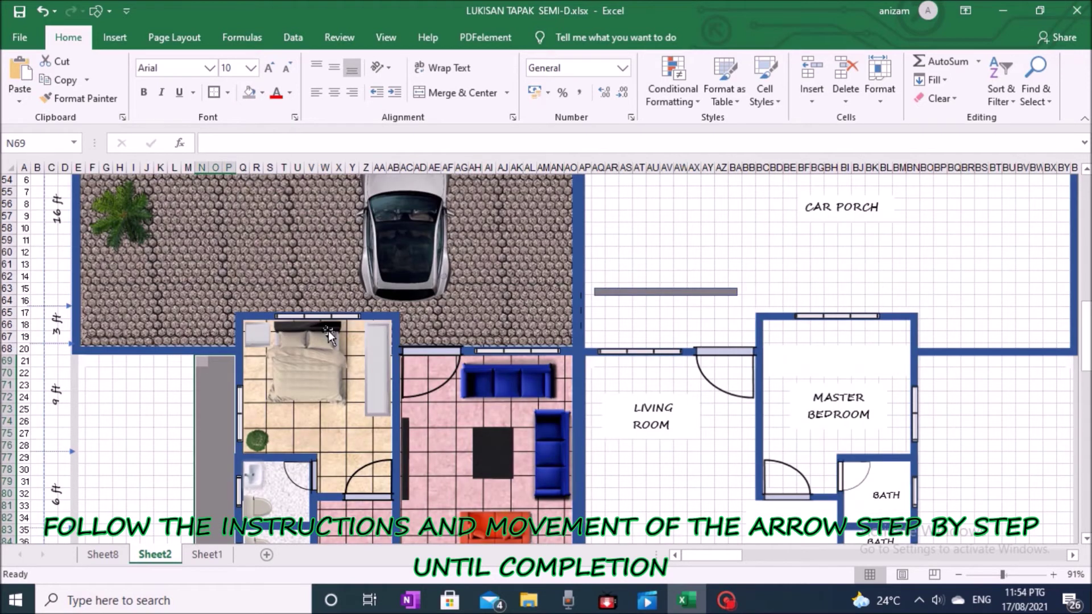
# Step: Fill the strip behind the left house, columns Q to AO in rows 116 to 118, with the same grey
pyautogui.scroll(-15, 329, 330)
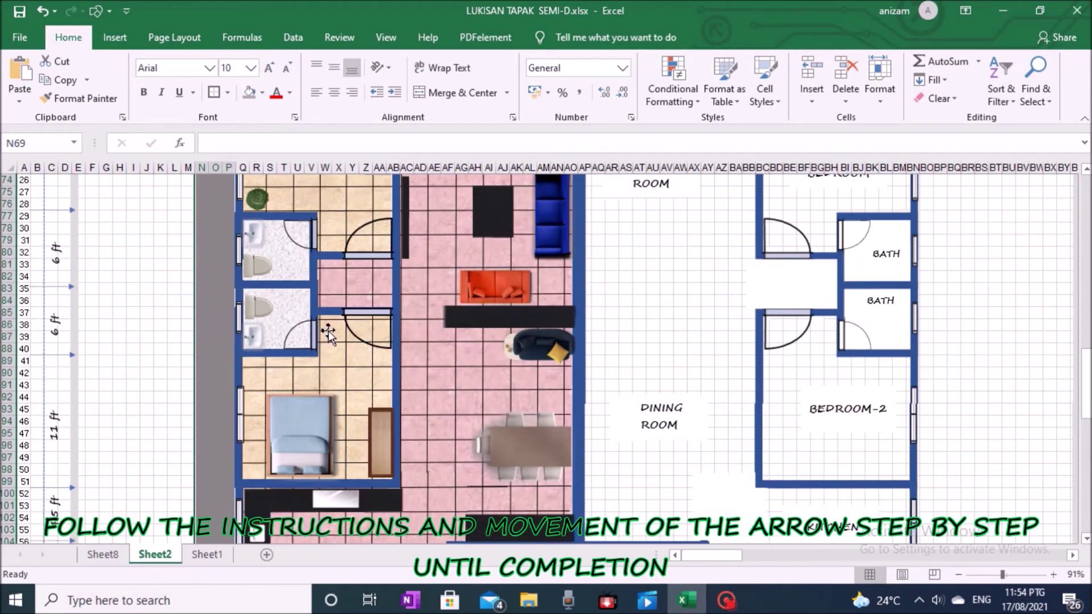
pyautogui.scroll(-8, 329, 330)
pyautogui.moveTo(243, 397); pyautogui.dragTo(570, 423)
pyautogui.click(249, 92)
pyautogui.click(367, 458)
# Step: Fill cells E69:M70 below the car porch with the same grey as the side walkway
pyautogui.scroll(16, 193, 344)
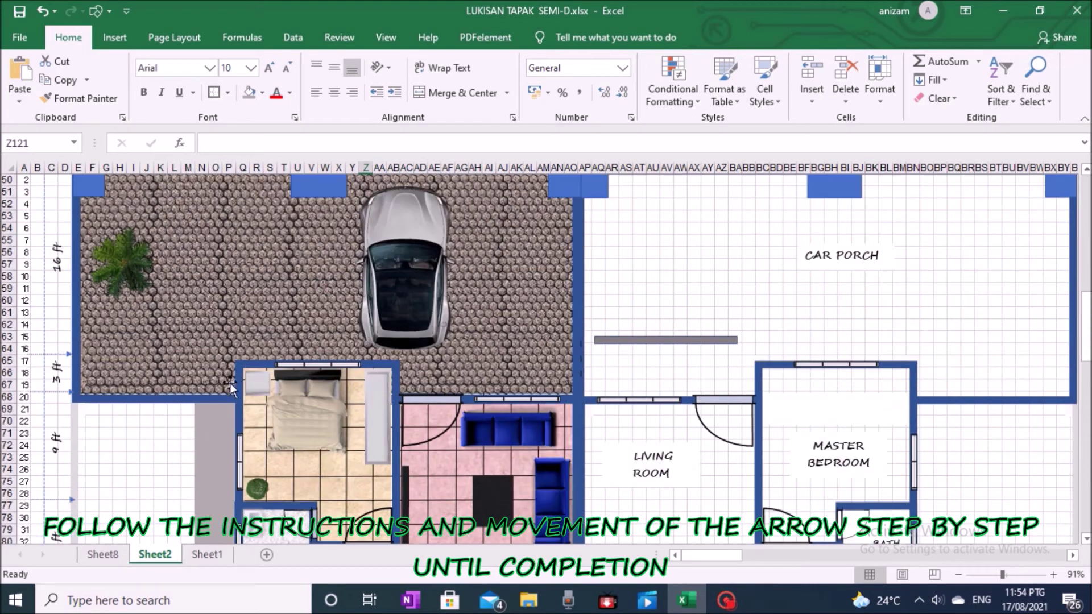
pyautogui.moveTo(191, 421); pyautogui.dragTo(79, 415)
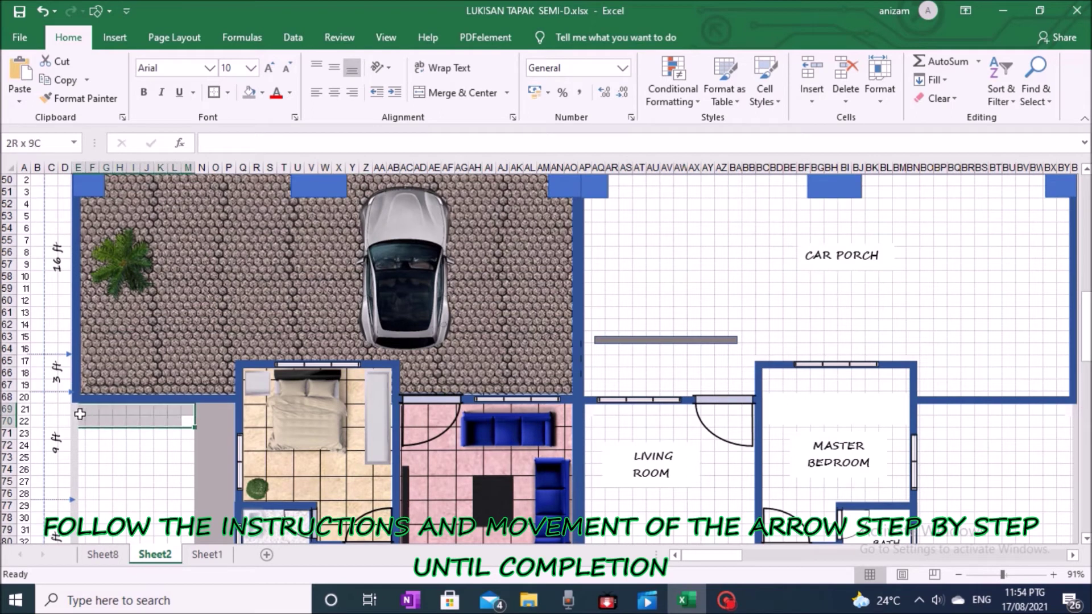
pyautogui.click(249, 92)
# Step: Place the dark grey bar on the walkway below the car porch and set a vertical copy across the porch at column G
pyautogui.click(629, 339)
pyautogui.moveTo(629, 339)
pyautogui.mouseDown()
pyautogui.moveTo(628, 367)
pyautogui.moveTo(286, 427)
pyautogui.moveTo(175, 408)
pyautogui.mouseUp()
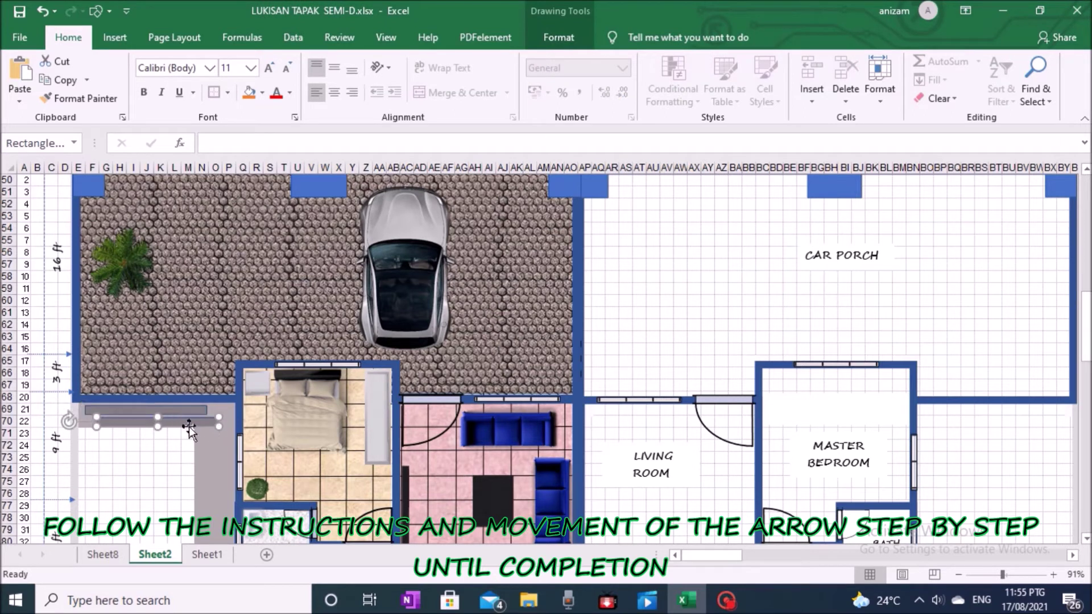
pyautogui.moveTo(56, 409); pyautogui.dragTo(113, 230)
# Step: Bring the palm in front of the vertical bar and join that bar's lower end to the horizontal bar's left end
pyautogui.rightClick(129, 307)
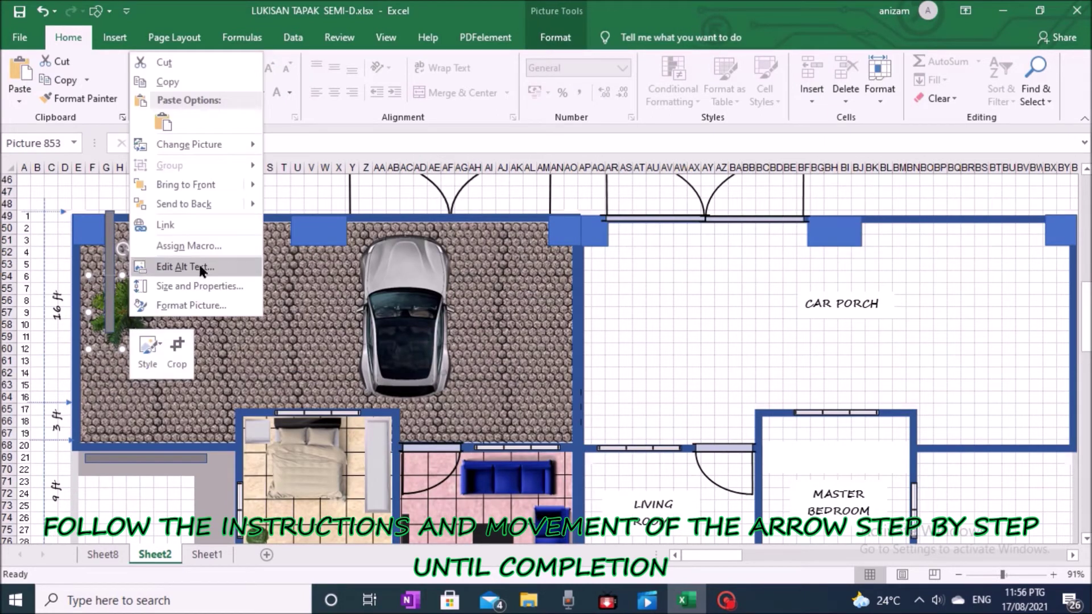
pyautogui.click(198, 188)
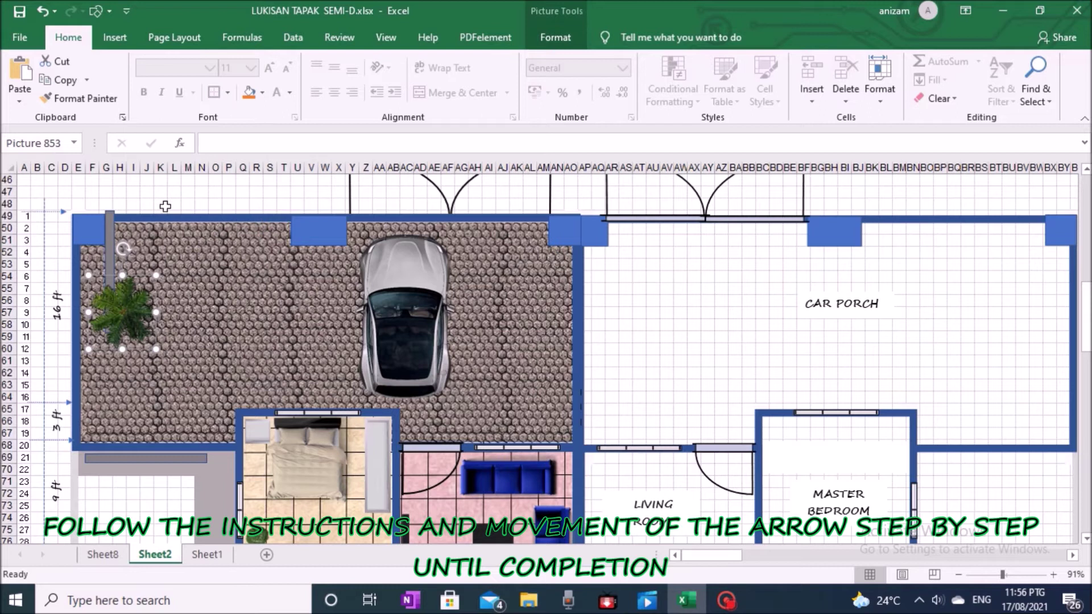
pyautogui.click(110, 230)
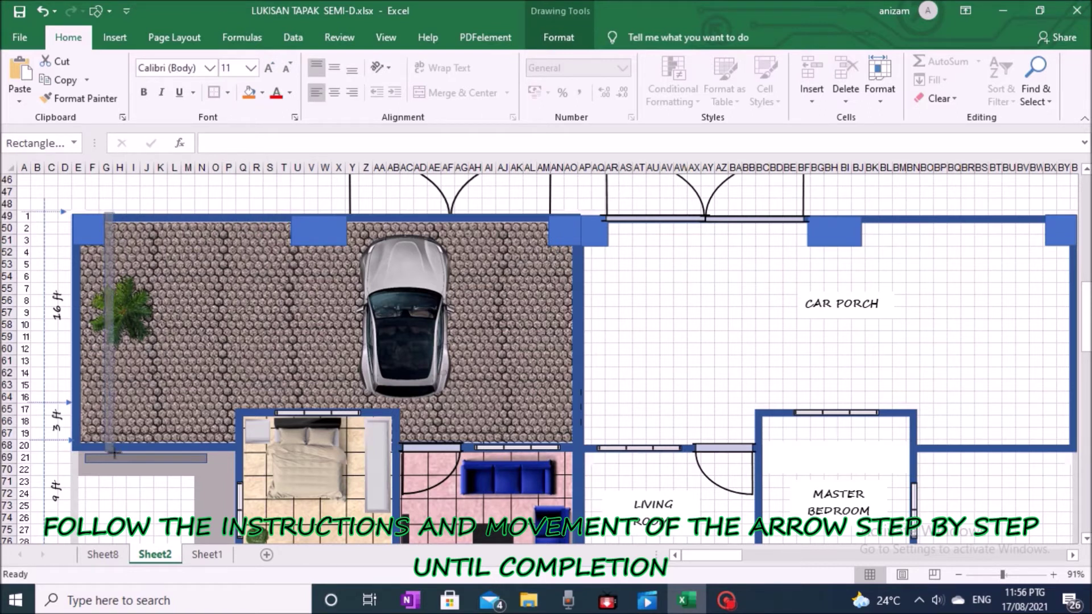
pyautogui.moveTo(114, 454); pyautogui.dragTo(113, 456)
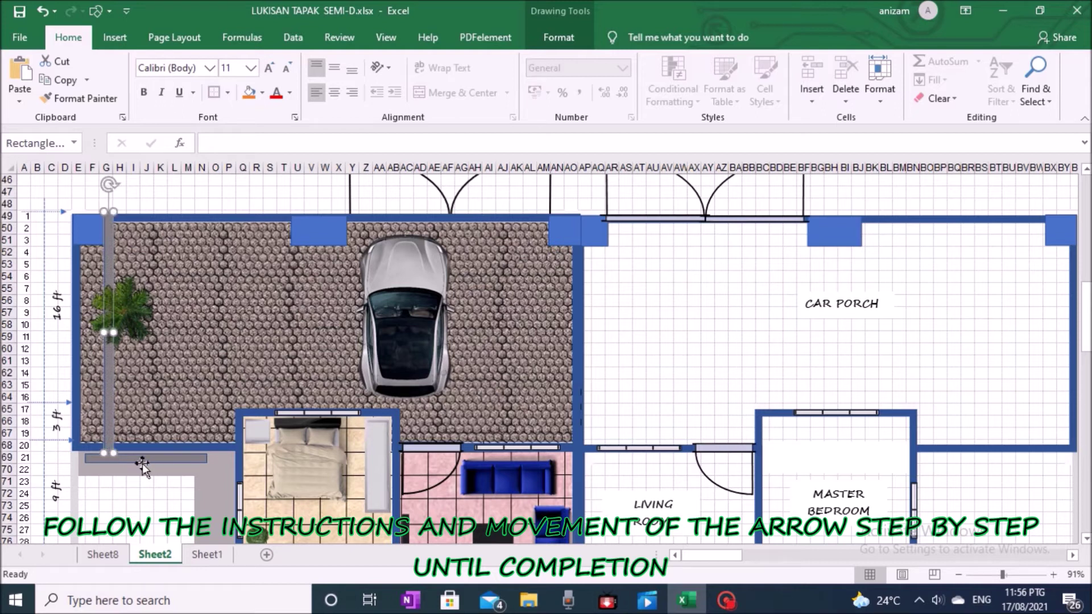
pyautogui.click(104, 461)
# Step: Duplicate the vertical grey bar onto the side walkway at column N and extend it down to row 118
pyautogui.click(110, 401)
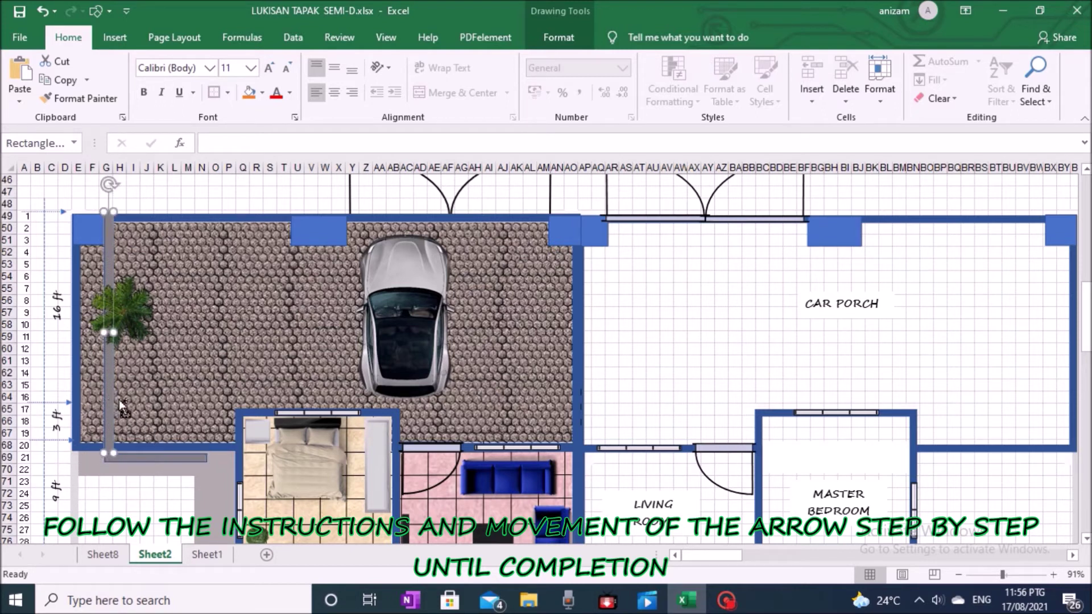
pyautogui.hotkey('ctrl', 'd')
pyautogui.scroll(-1, 171, 397)
pyautogui.moveTo(128, 398); pyautogui.dragTo(206, 449)
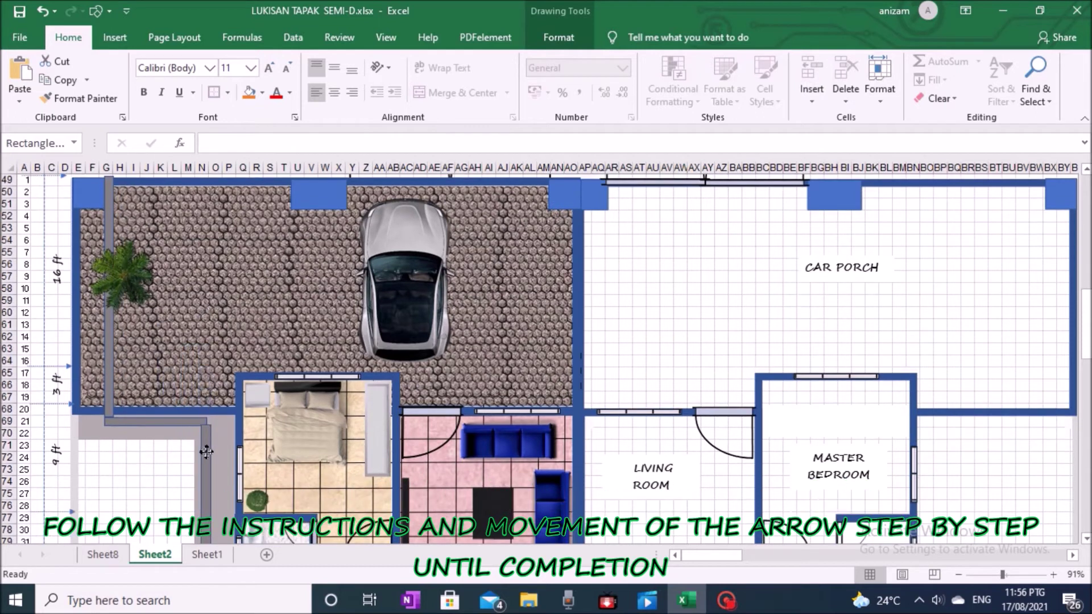
pyautogui.scroll(-10, 206, 500)
pyautogui.moveTo(210, 284); pyautogui.dragTo(205, 435)
pyautogui.scroll(-5, 222, 469)
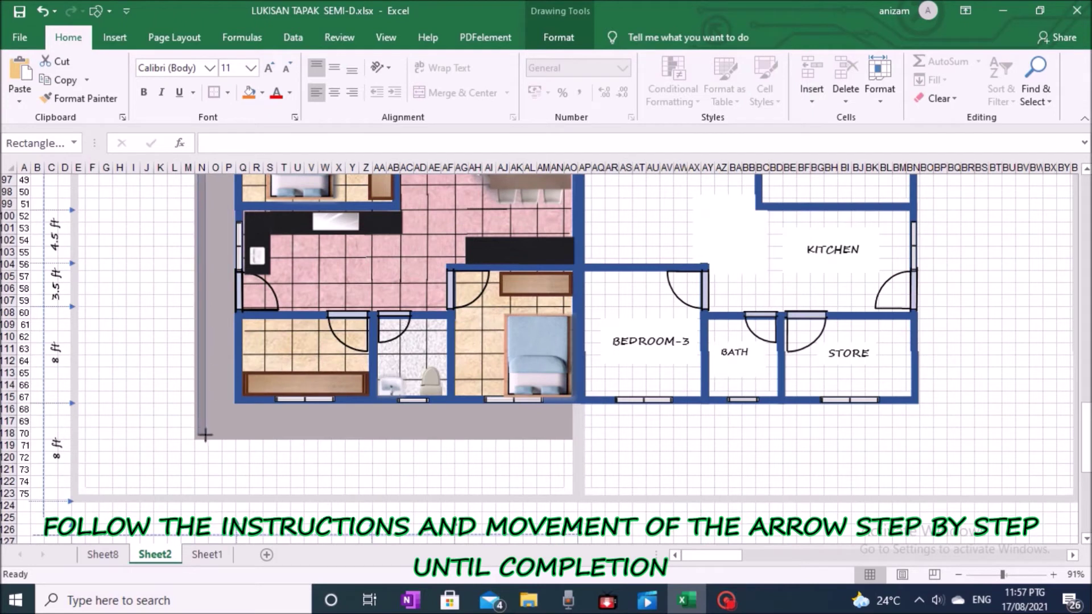
# Step: Copy the horizontal grey bar to the lower edge of the rear walkway and extend it to the party wall
pyautogui.scroll(12, 205, 434)
pyautogui.click(146, 349)
pyautogui.click(179, 275)
pyautogui.click(177, 284)
pyautogui.click(180, 277)
pyautogui.moveTo(180, 277); pyautogui.dragTo(186, 506)
pyautogui.scroll(-9, 181, 398)
pyautogui.scroll(2, 176, 225)
pyautogui.moveTo(177, 219)
pyautogui.mouseDown()
pyautogui.moveTo(177, 349)
pyautogui.moveTo(268, 427)
pyautogui.moveTo(572, 433)
pyautogui.mouseUp()
pyautogui.click(434, 457)
pyautogui.scroll(12, 207, 308)
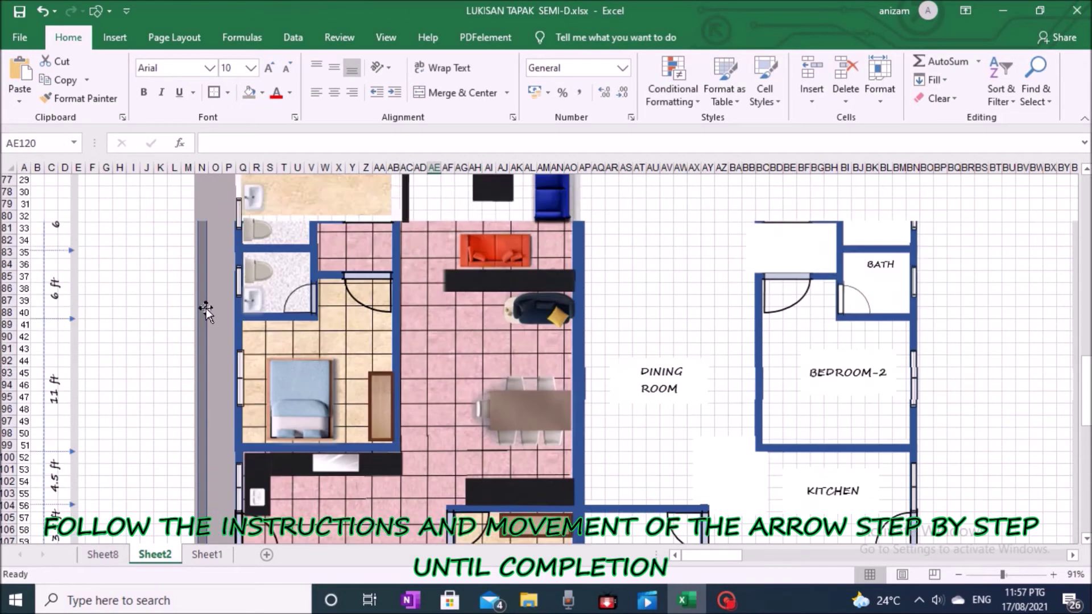
# Step: Draw a closed L-shaped freeform over the empty ground outside the left house's walkway, along its side and rear
pyautogui.scroll(1, 131, 311)
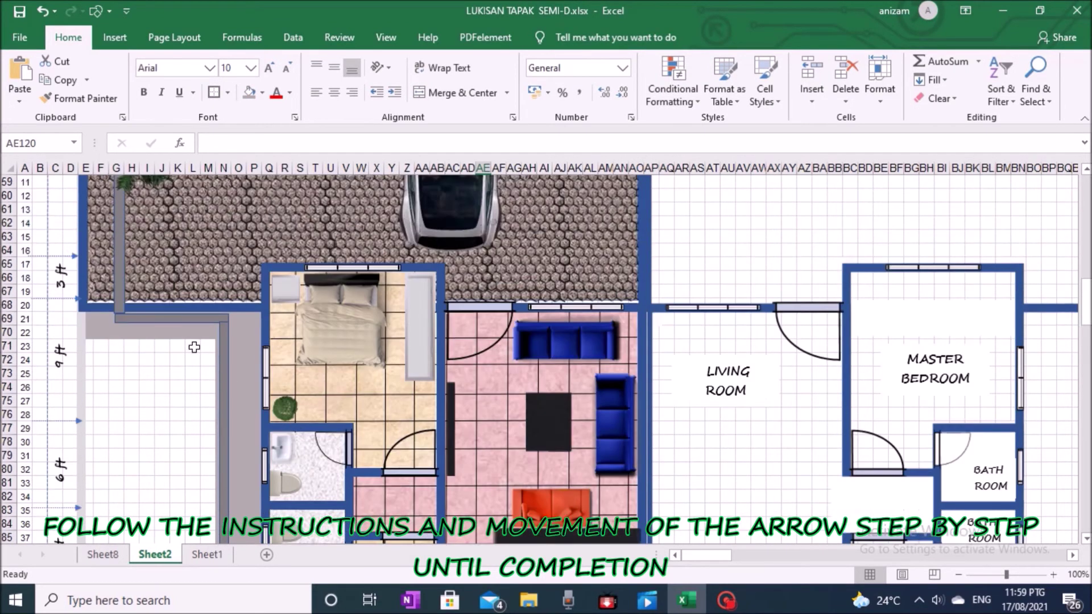
pyautogui.click(956, 575)
pyautogui.click(957, 575)
pyautogui.click(957, 575)
pyautogui.click(956, 576)
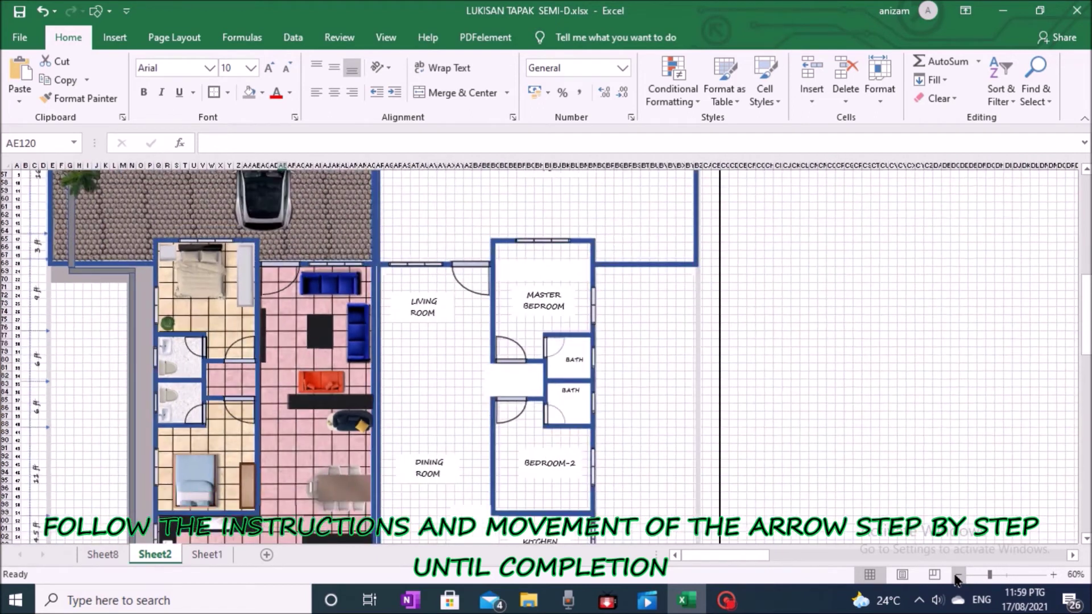
pyautogui.click(957, 576)
pyautogui.click(956, 576)
pyautogui.click(1084, 537)
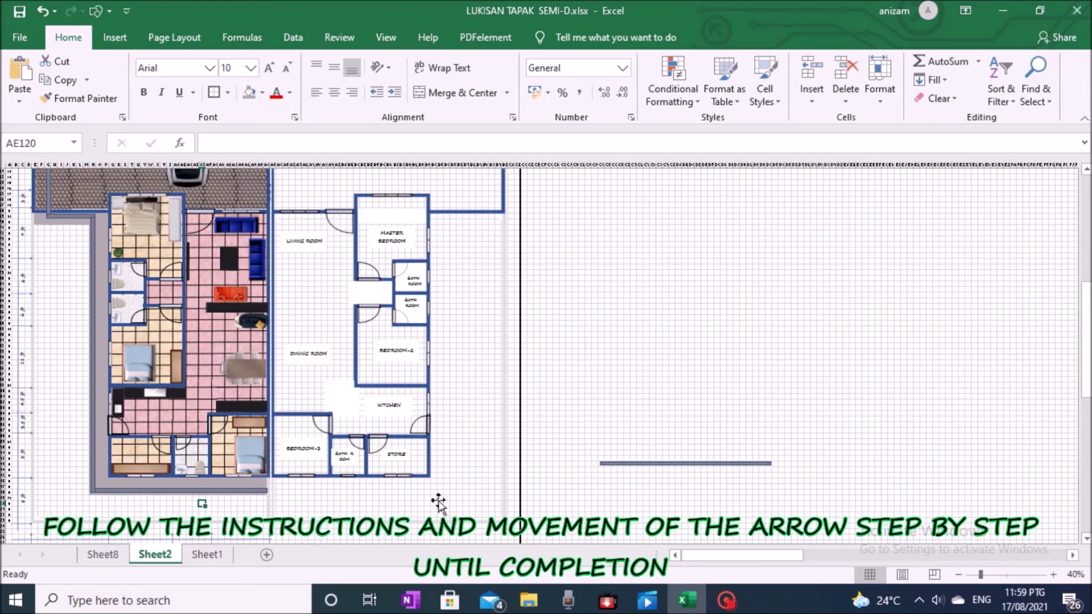
pyautogui.click(115, 37)
pyautogui.click(190, 79)
pyautogui.click(219, 154)
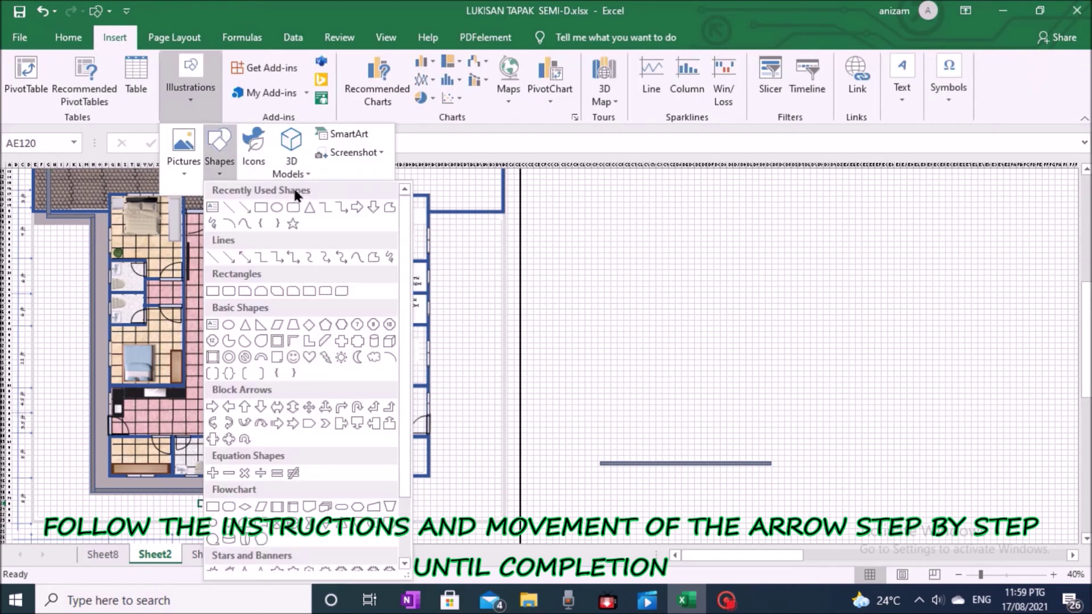
pyautogui.click(389, 206)
pyautogui.click(90, 217)
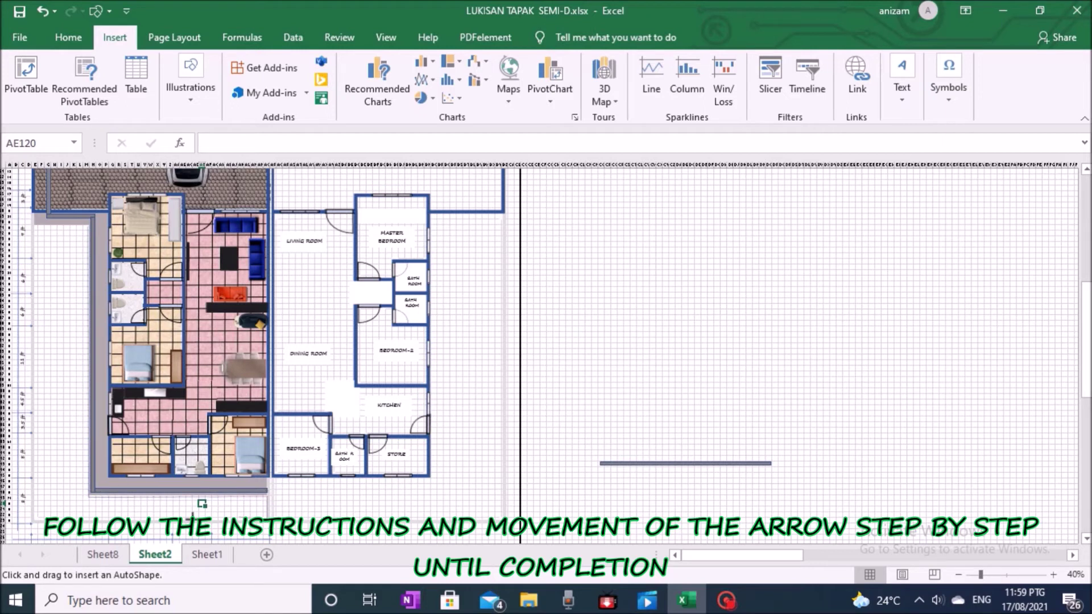
pyautogui.click(33, 522)
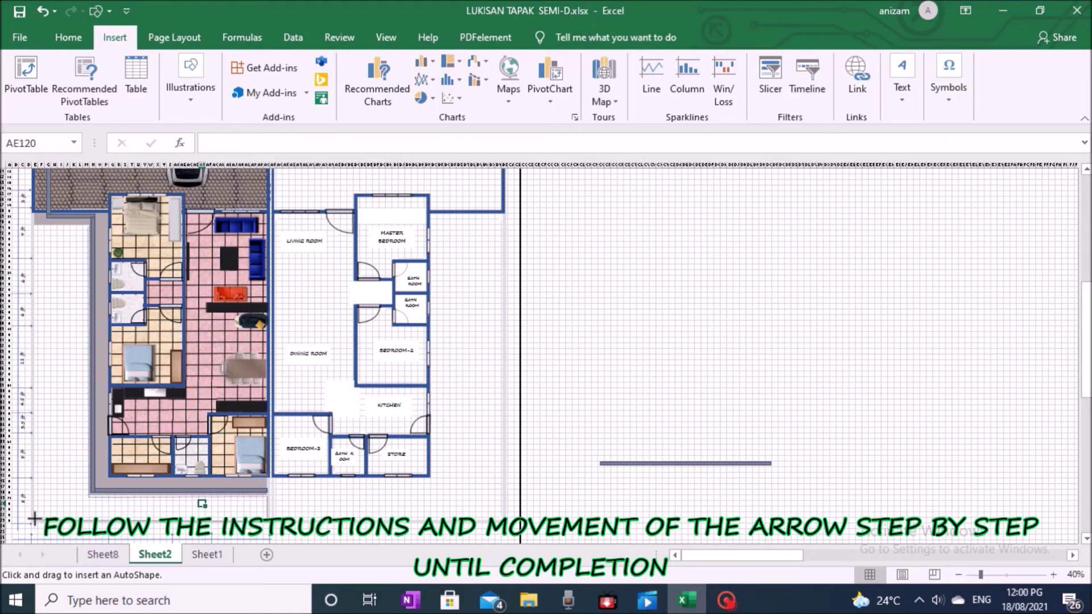
pyautogui.click(33, 218)
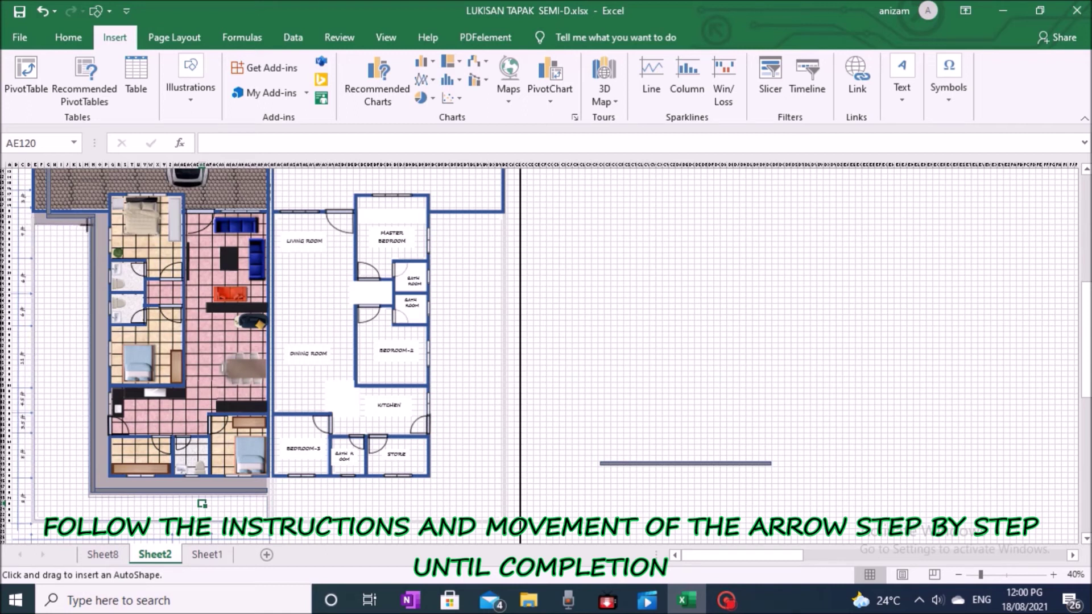
pyautogui.click(86, 226)
pyautogui.click(72, 274)
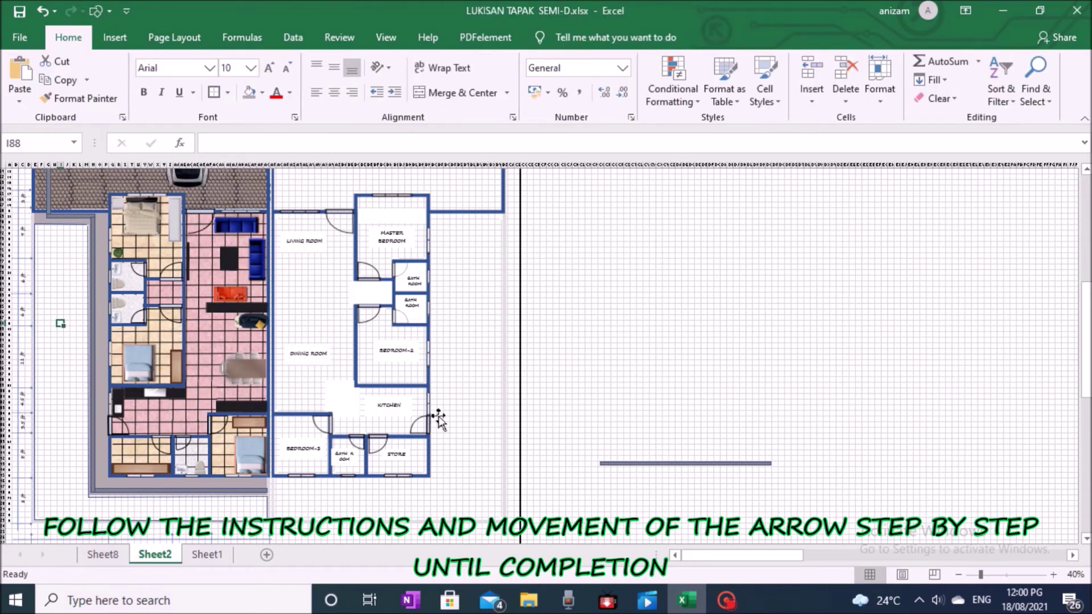
# Step: Fill the L-shaped freeform with the grass picture japan_course_oerwfrs20_18th_hole.jpg from the PNG IMAGE folder
pyautogui.rightClick(208, 515)
pyautogui.click(256, 506)
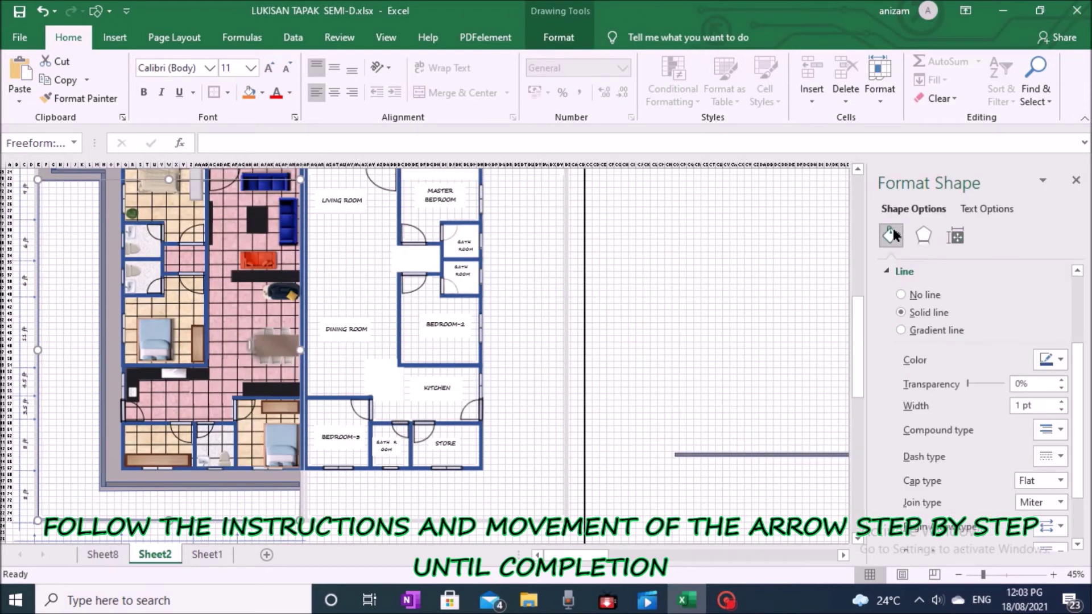
pyautogui.moveTo(1075, 359); pyautogui.dragTo(1078, 261)
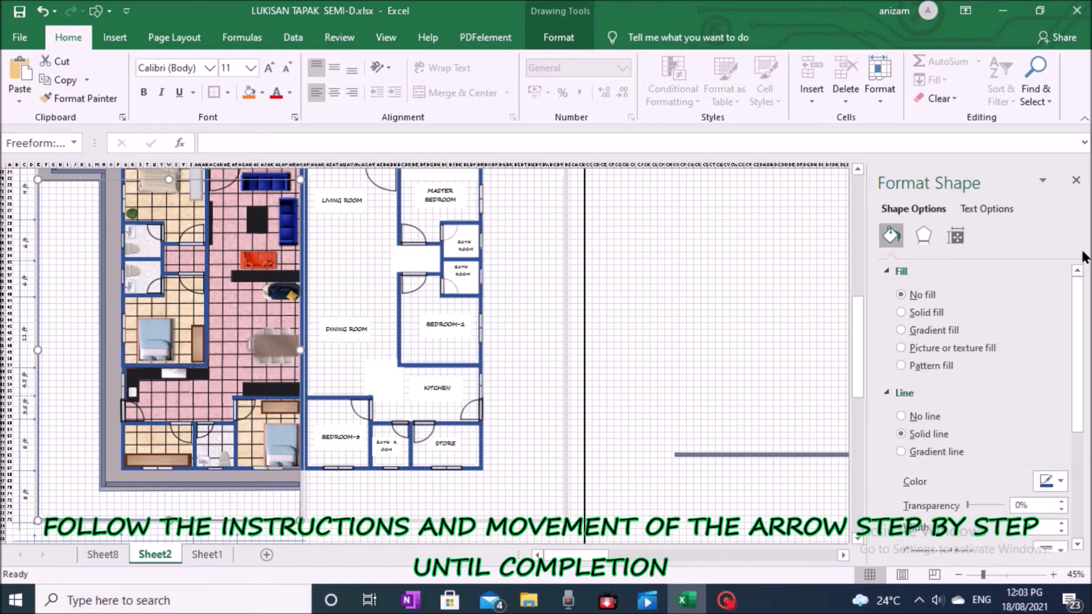
pyautogui.click(921, 348)
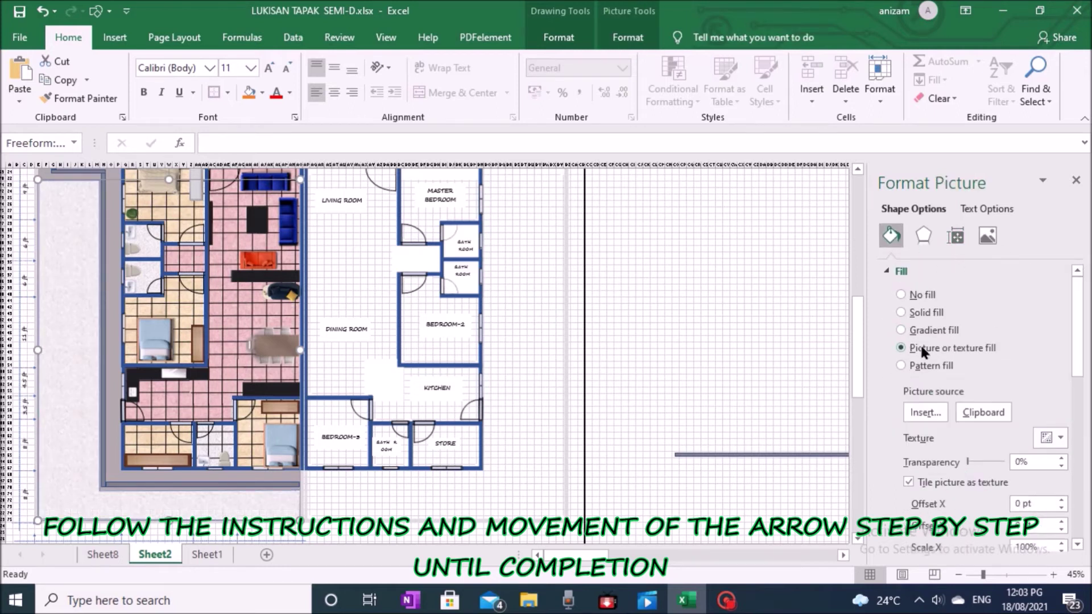
pyautogui.click(925, 413)
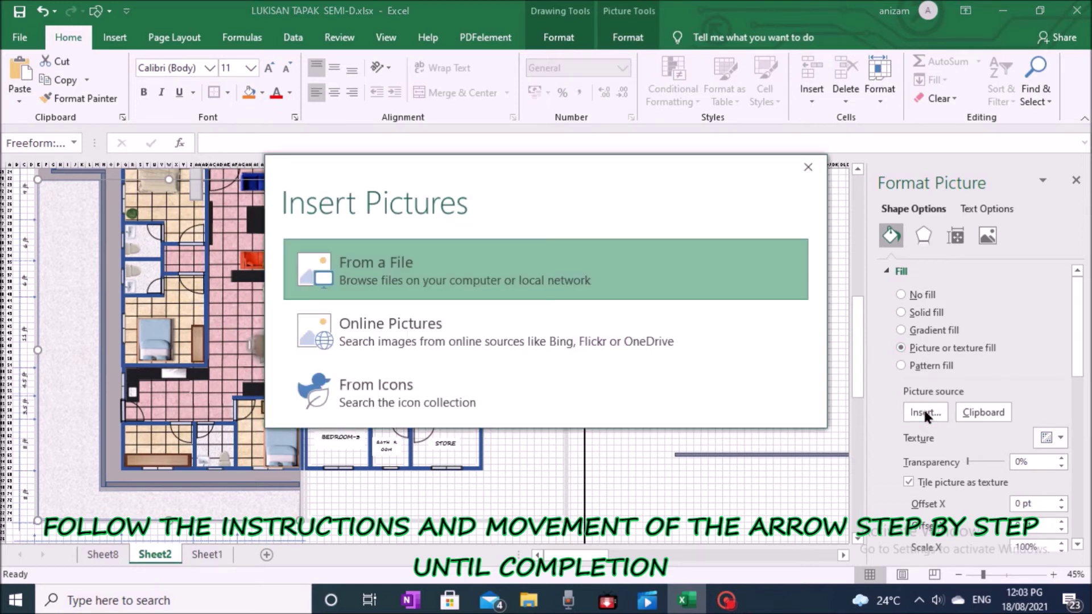
pyautogui.click(379, 259)
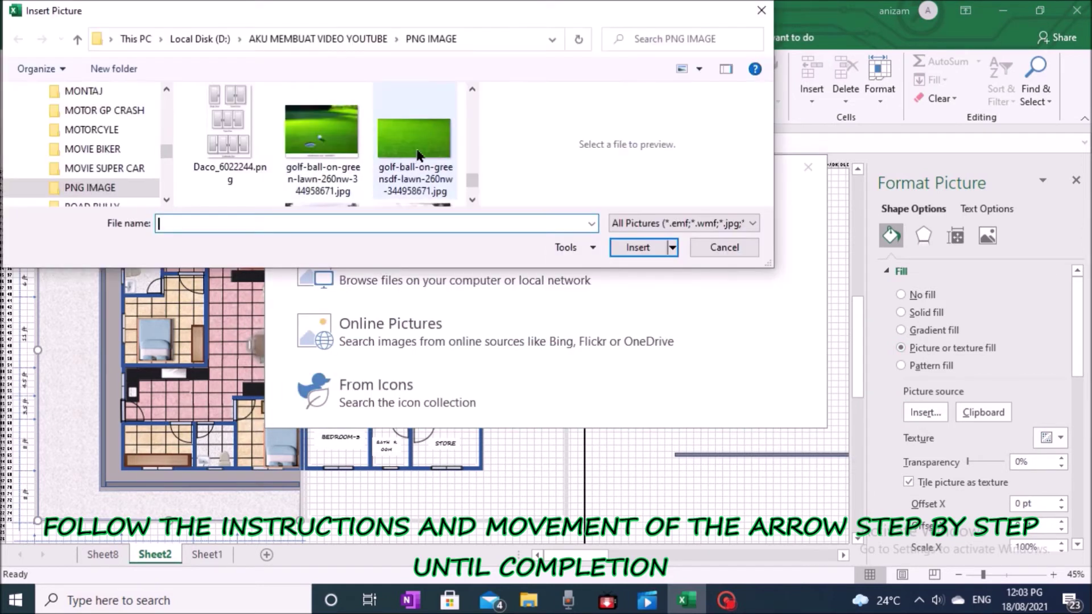
pyautogui.scroll(-1, 471, 195)
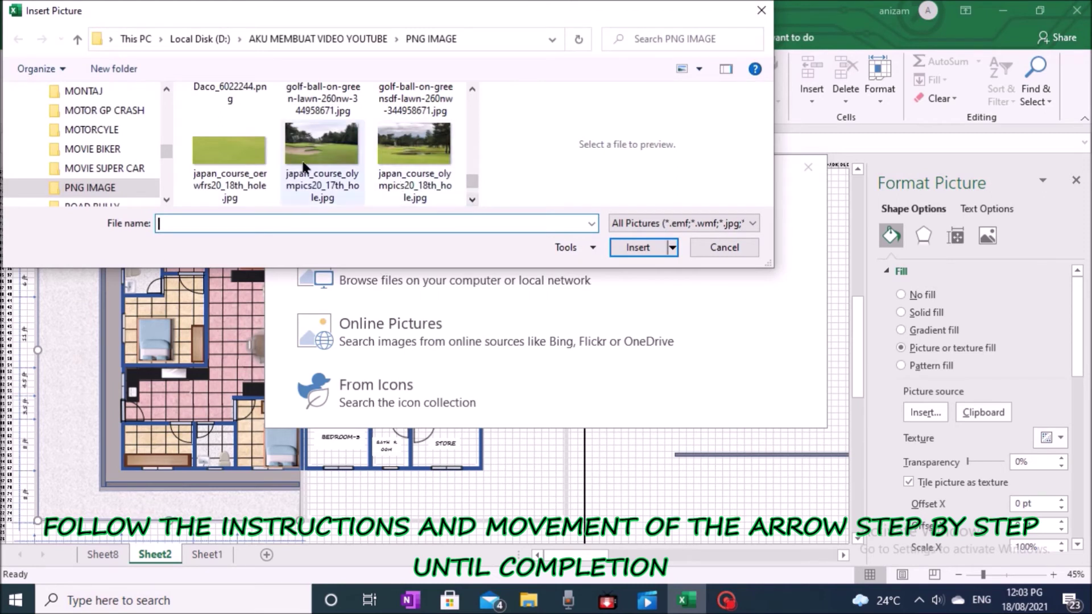
pyautogui.click(226, 159)
pyautogui.click(638, 247)
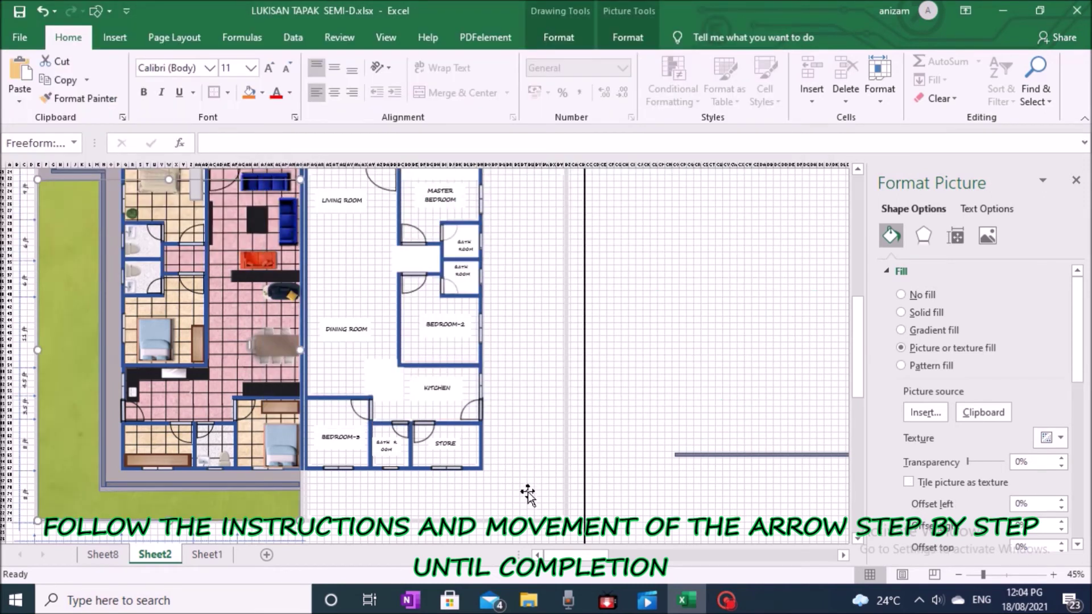
pyautogui.click(624, 428)
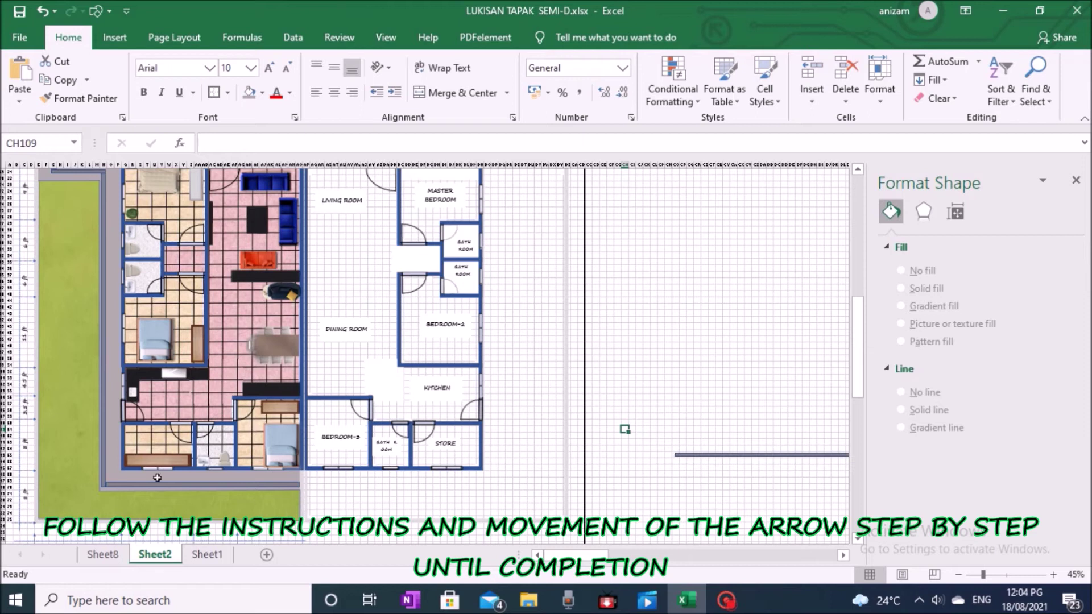
# Step: Copy the palm in the left car porch and paste several duplicates of it
pyautogui.scroll(3, 139, 383)
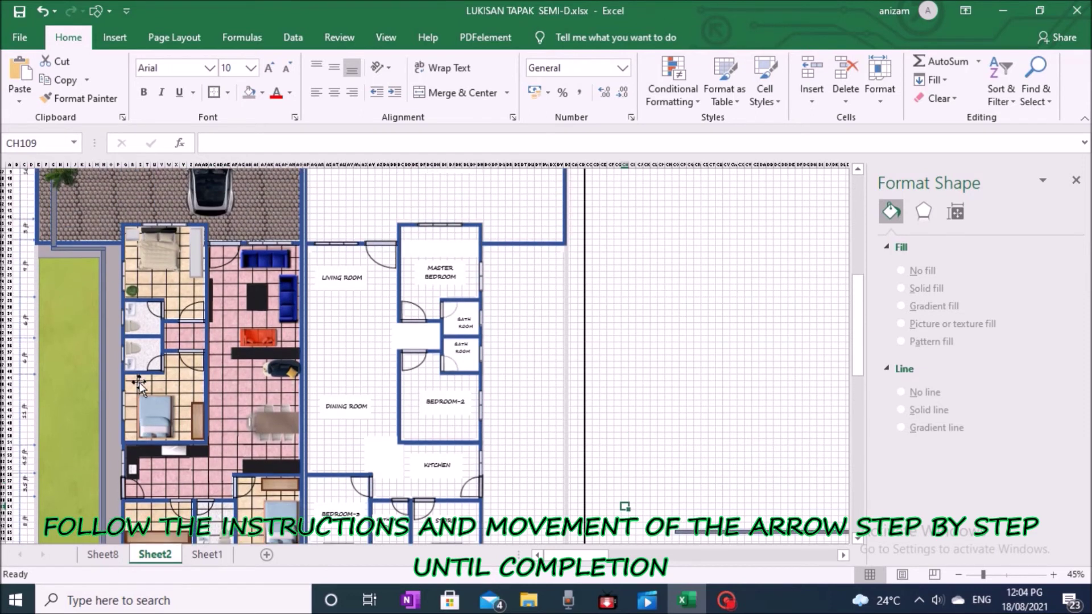
pyautogui.scroll(3, 139, 384)
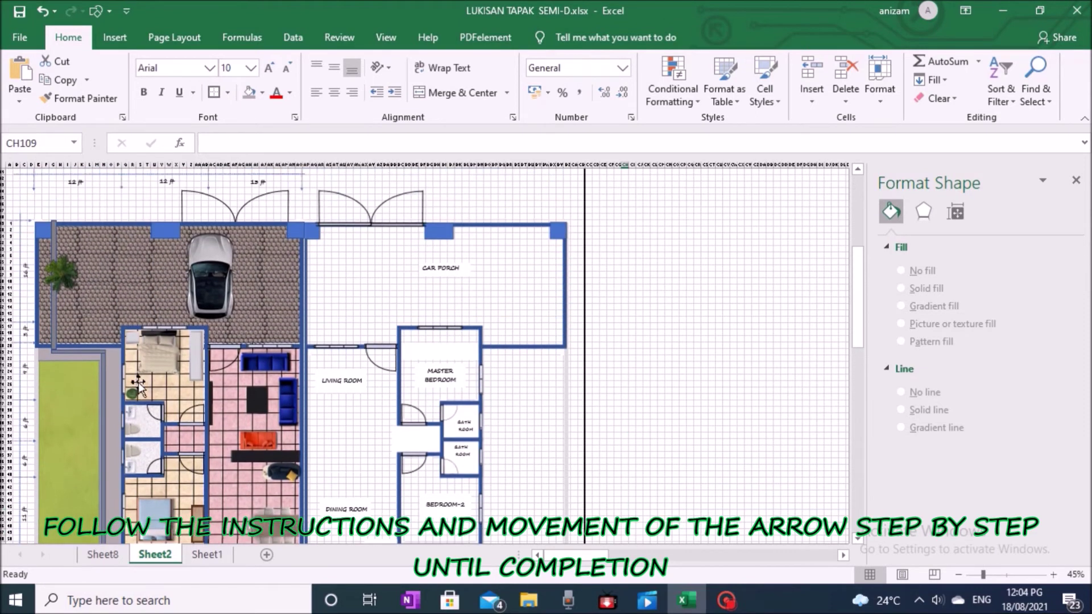
pyautogui.click(66, 279)
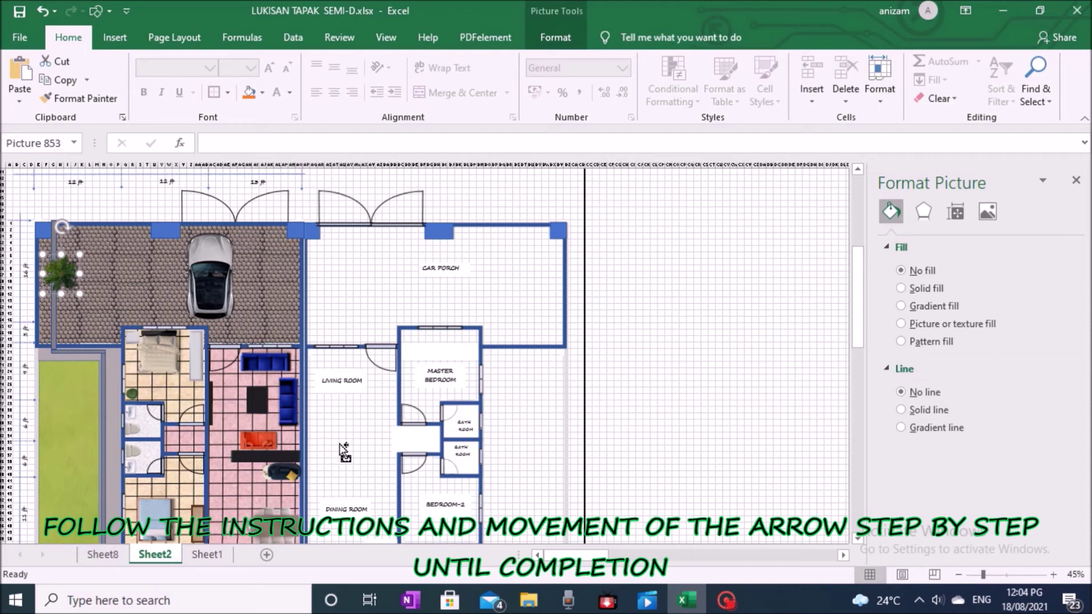
pyautogui.hotkey('ctrl', 'v')
pyautogui.hotkey('ctrl', 'v')
pyautogui.hotkey('ctrl', 'v')
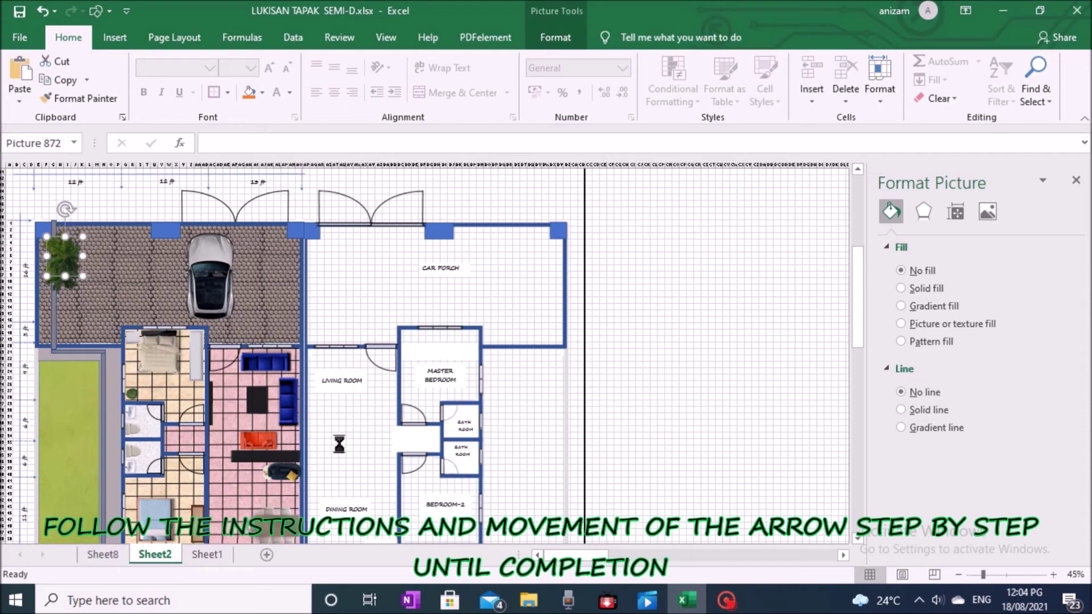
# Step: Space three palm copies down the side lawn from beside the master bedroom to the rear corner, and remove the spare copy
pyautogui.scroll(-3, 321, 391)
pyautogui.scroll(-3, 321, 391)
pyautogui.scroll(1, 321, 391)
pyautogui.moveTo(75, 194); pyautogui.dragTo(65, 526)
pyautogui.moveTo(80, 175); pyautogui.dragTo(83, 511)
pyautogui.scroll(-3, 83, 512)
pyautogui.moveTo(60, 398); pyautogui.dragTo(62, 473)
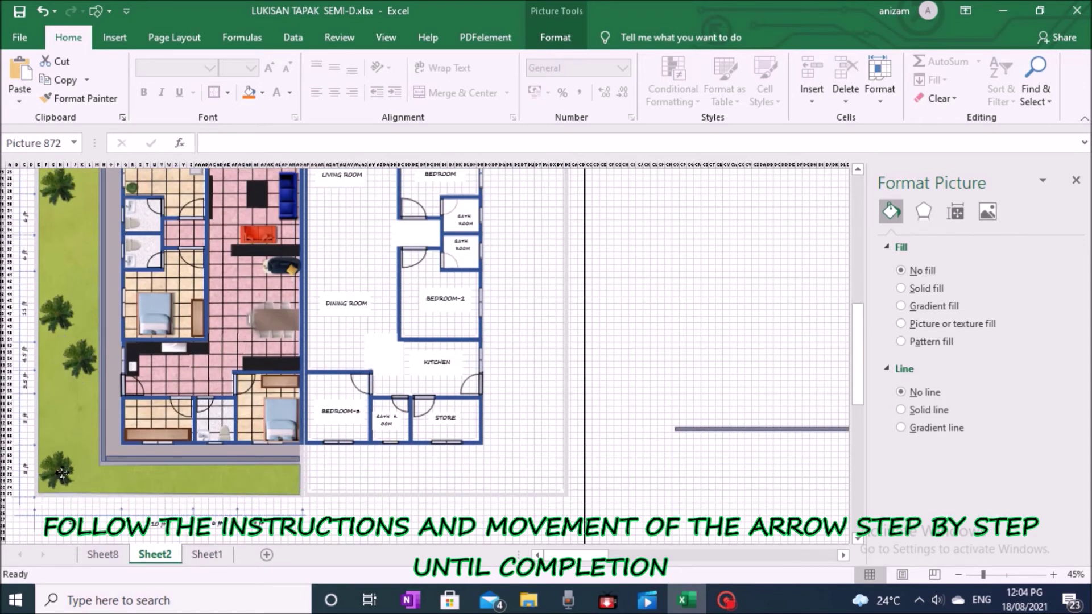
pyautogui.press('Escape')
# Step: Duplicate the round bush in the master bedroom and place the copies between the palms on the side lawn
pyautogui.scroll(1, 146, 216)
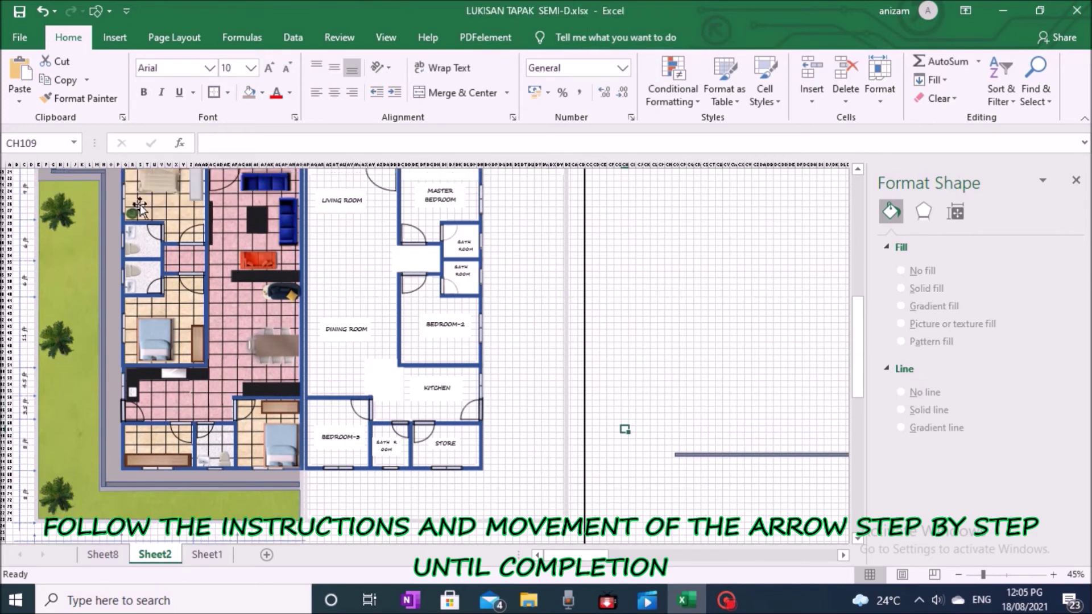
pyautogui.click(145, 215)
pyautogui.scroll(2, 146, 216)
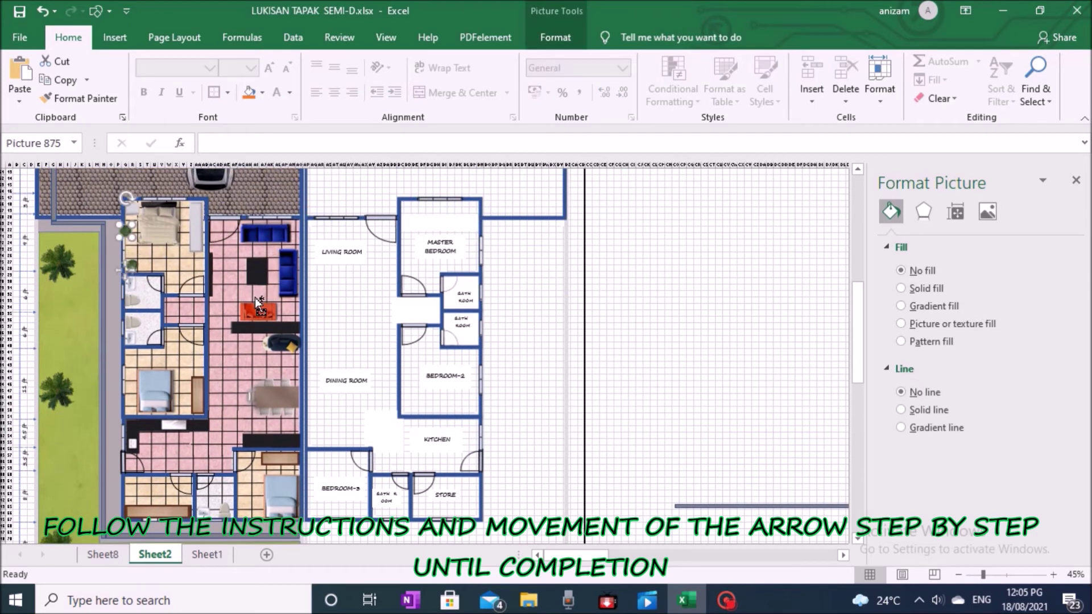
pyautogui.moveTo(132, 264); pyautogui.dragTo(50, 452)
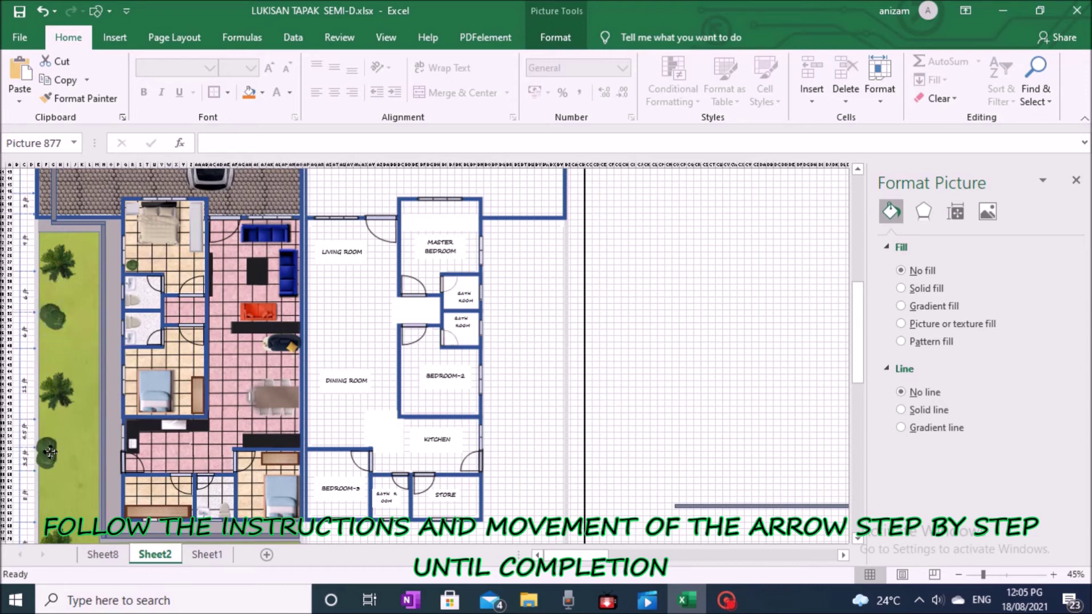
pyautogui.scroll(-5, 54, 324)
pyautogui.moveTo(47, 375); pyautogui.dragTo(46, 431)
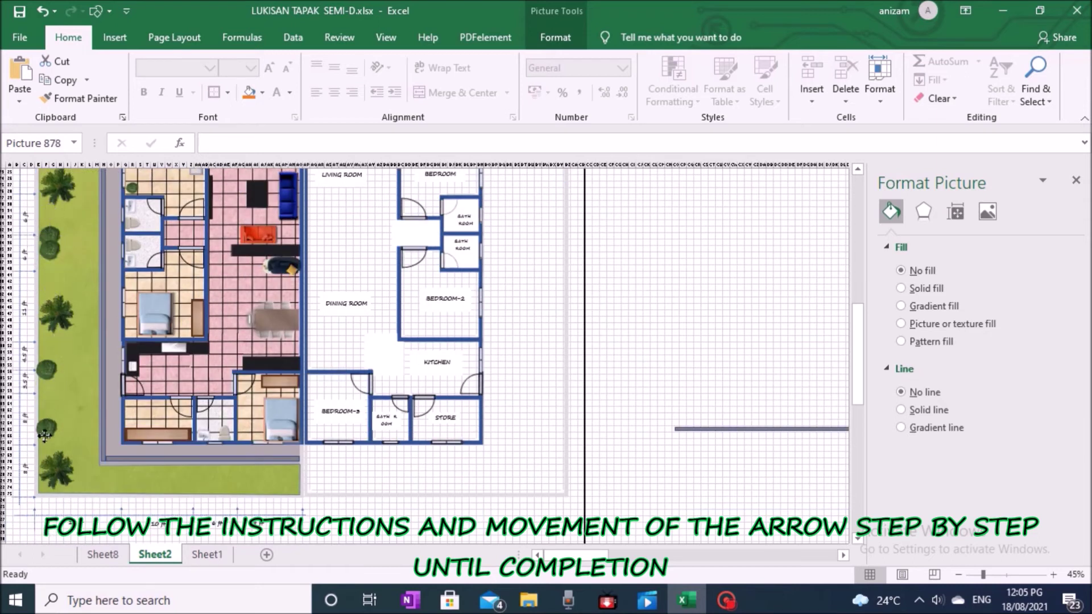
# Step: Place two bush copies along the rear lawn, one midway and one at the party wall, and pair the bushes above the corner palm
pyautogui.moveTo(48, 370); pyautogui.dragTo(175, 458)
pyautogui.scroll(-2, 54, 405)
pyautogui.hotkey('ctrl', 'd')
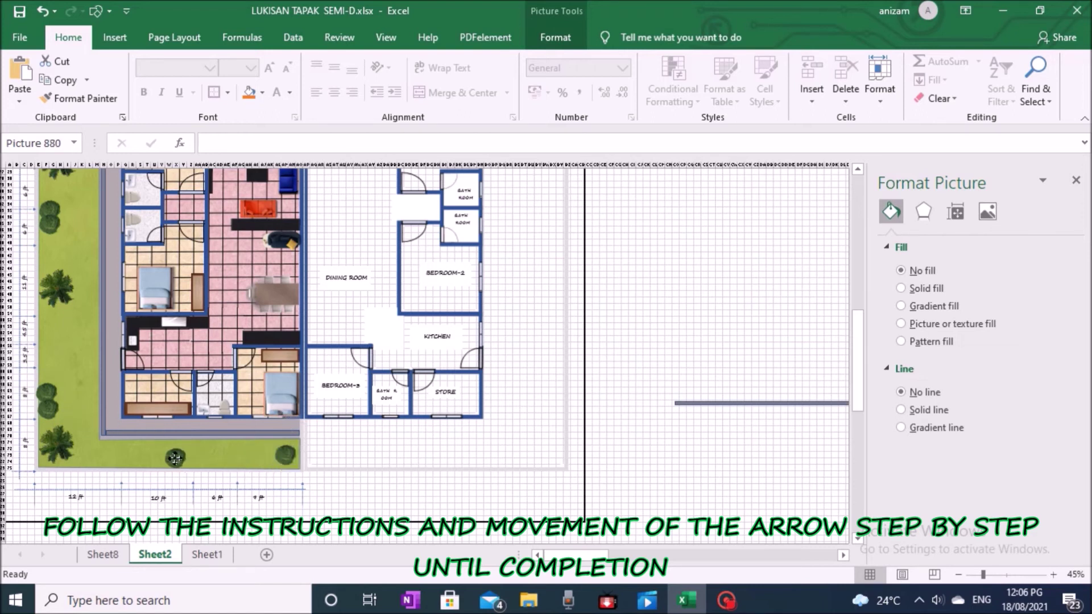
pyautogui.moveTo(43, 409)
pyautogui.mouseDown()
pyautogui.moveTo(41, 379)
pyautogui.moveTo(50, 403)
pyautogui.mouseUp()
pyautogui.click(392, 513)
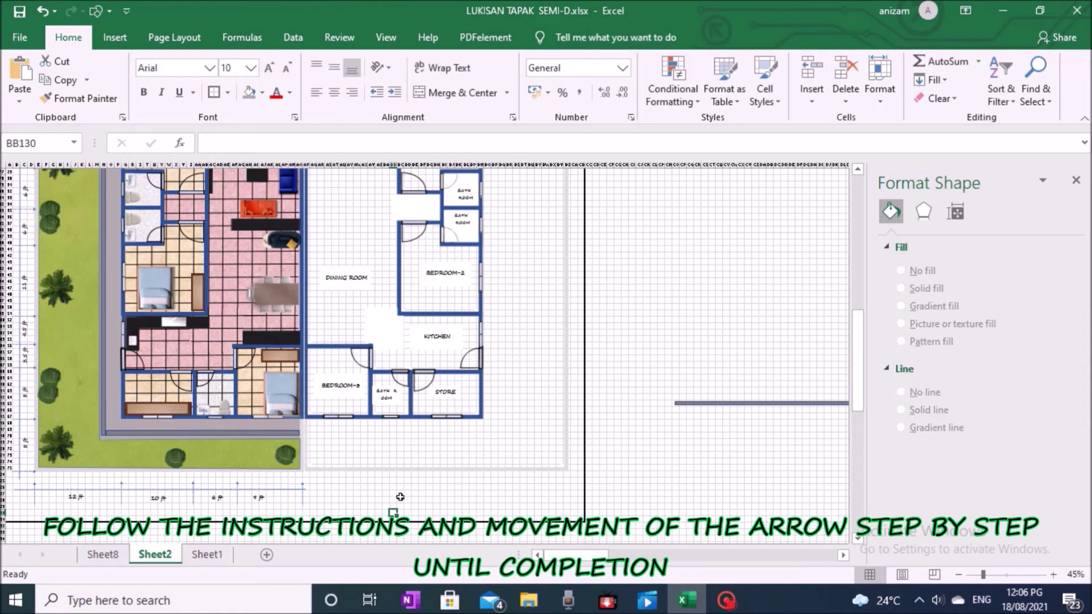
# Step: Examine the landscaped left house at 90% zoom, from the rear lawn up through the car porch to the floor plan title
pyautogui.click(1053, 574)
pyautogui.moveTo(602, 554); pyautogui.dragTo(568, 555)
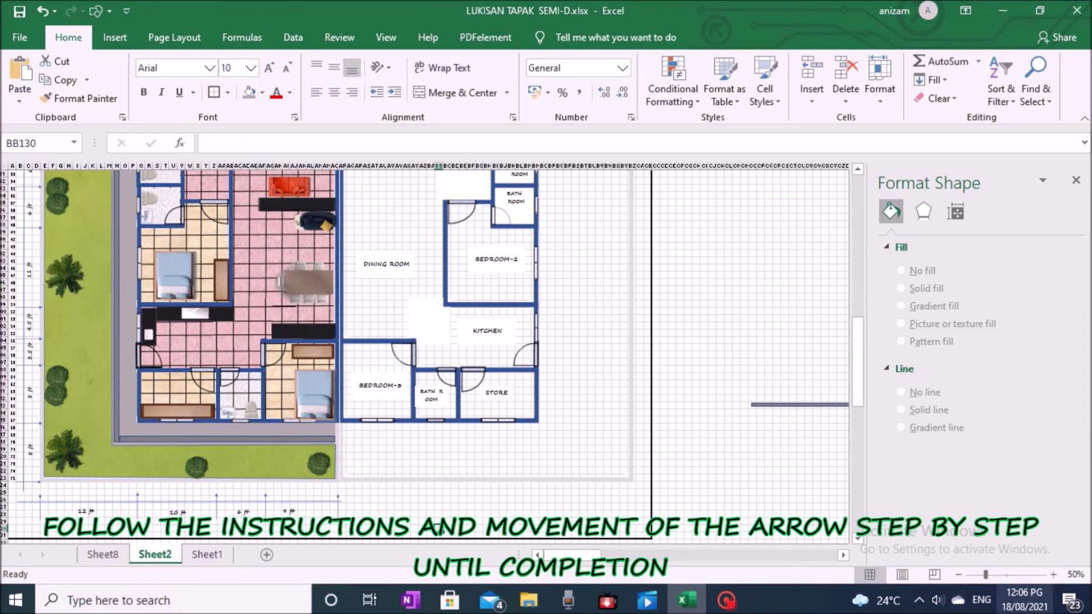
pyautogui.click(1053, 574)
pyautogui.click(1053, 574)
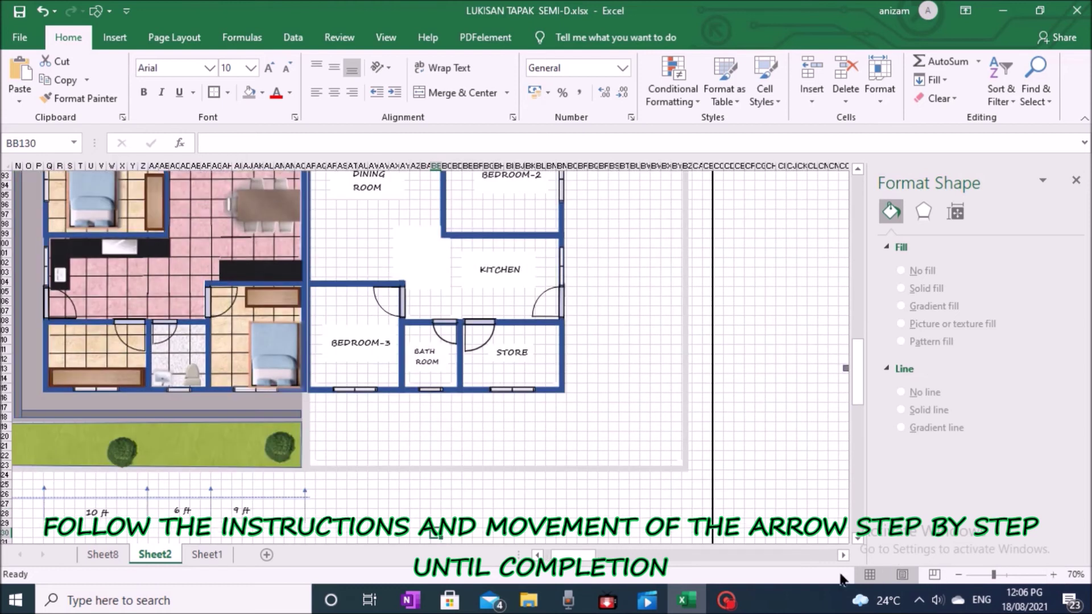
pyautogui.moveTo(563, 555); pyautogui.dragTo(546, 555)
pyautogui.click(1052, 574)
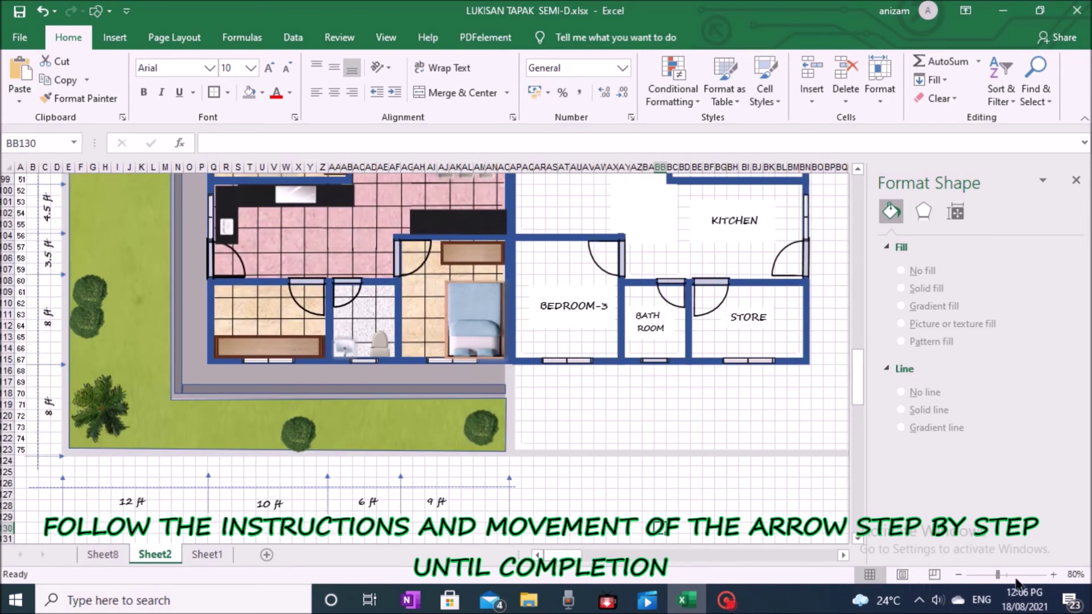
pyautogui.click(1053, 575)
pyautogui.moveTo(568, 554); pyautogui.dragTo(560, 555)
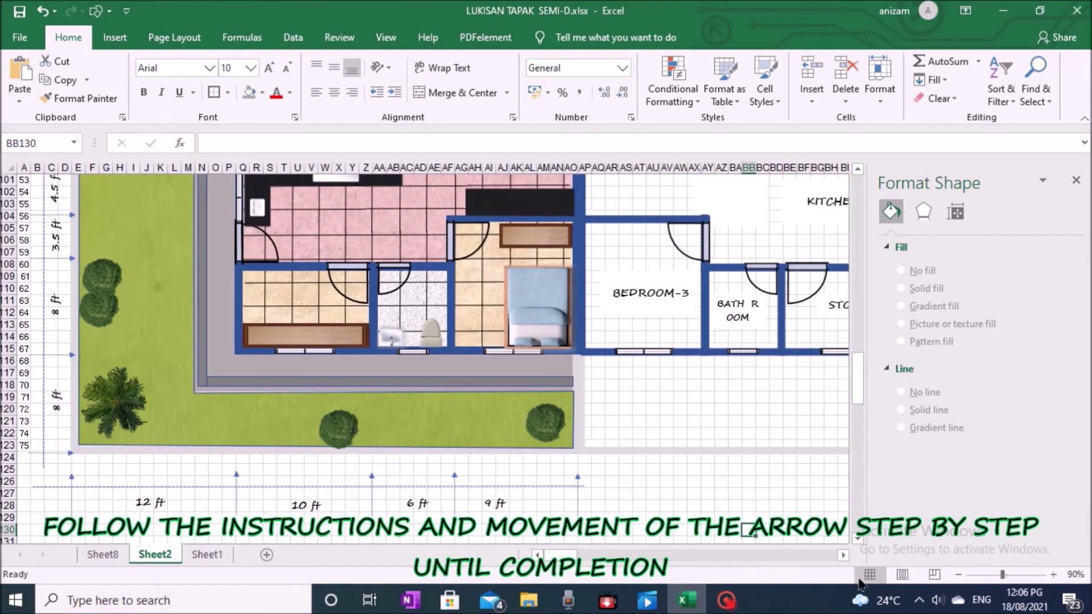
pyautogui.scroll(-3, 631, 498)
pyautogui.scroll(6, 540, 503)
pyautogui.scroll(8, 457, 508)
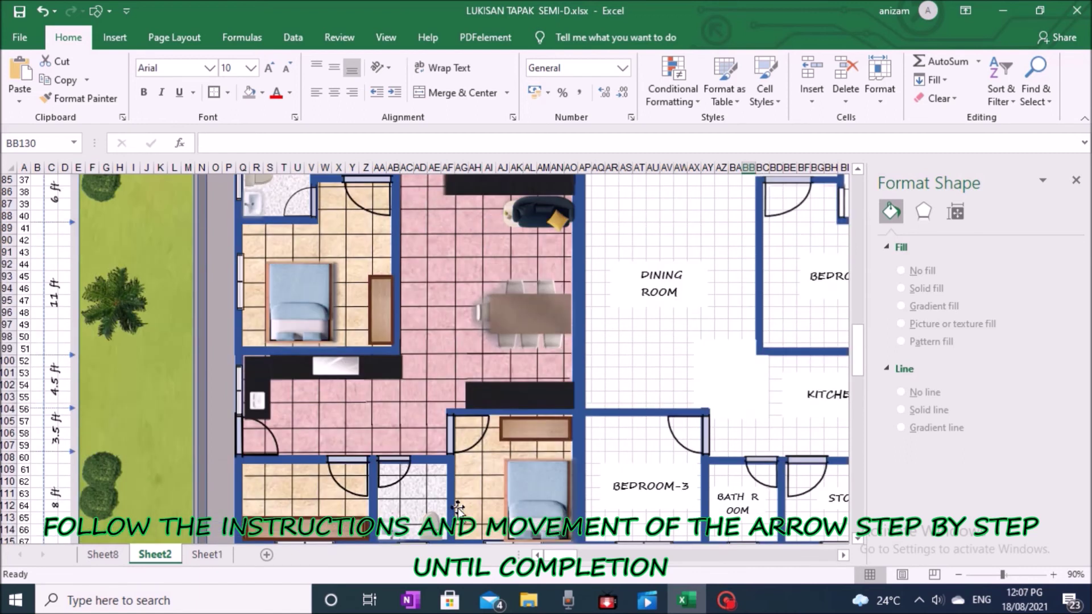
pyautogui.scroll(5, 458, 508)
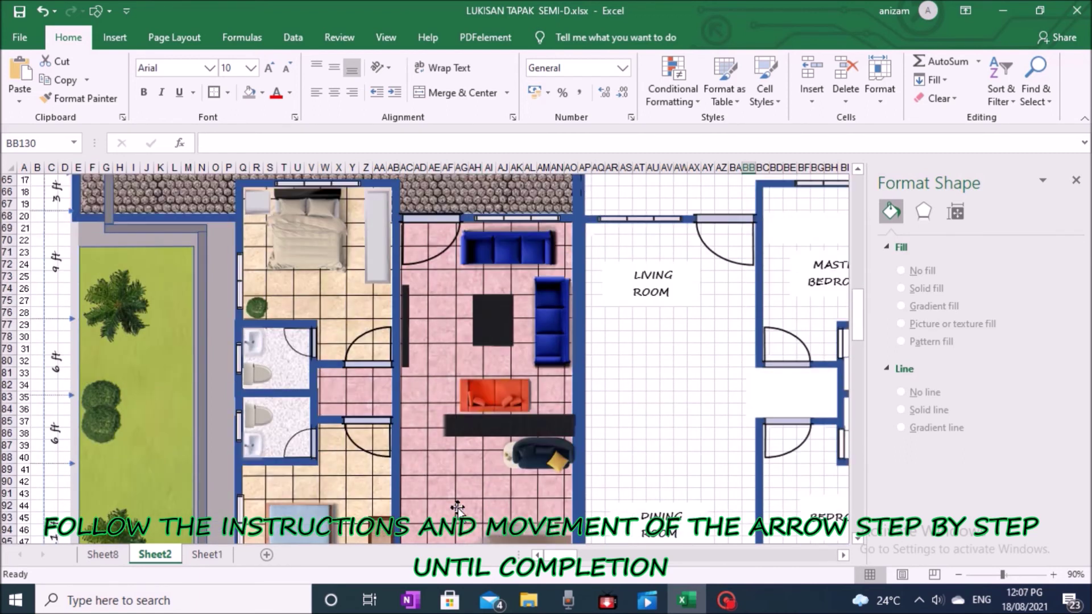
pyautogui.scroll(8, 457, 507)
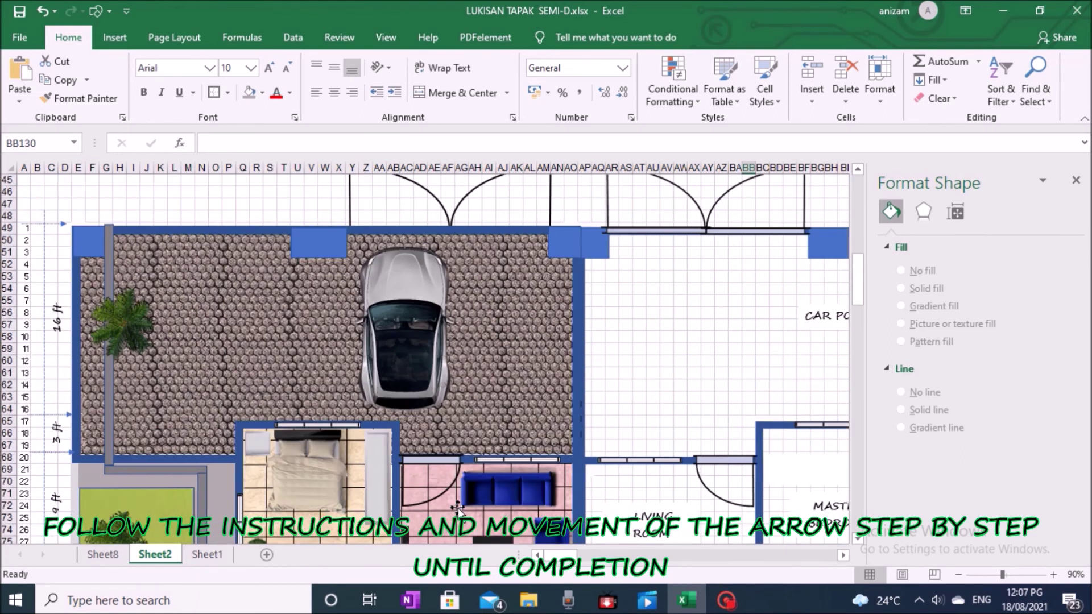
pyautogui.scroll(8, 458, 508)
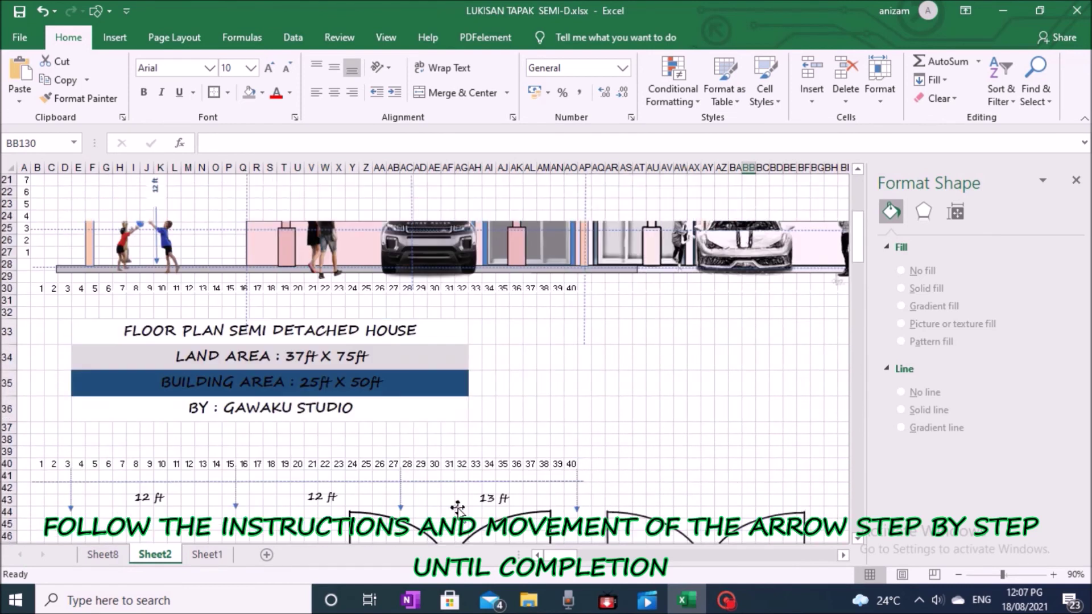
# Step: Examine the completed left house from the front elevation down through the furnished rooms to the rear lawn and dimensions
pyautogui.scroll(2, 458, 508)
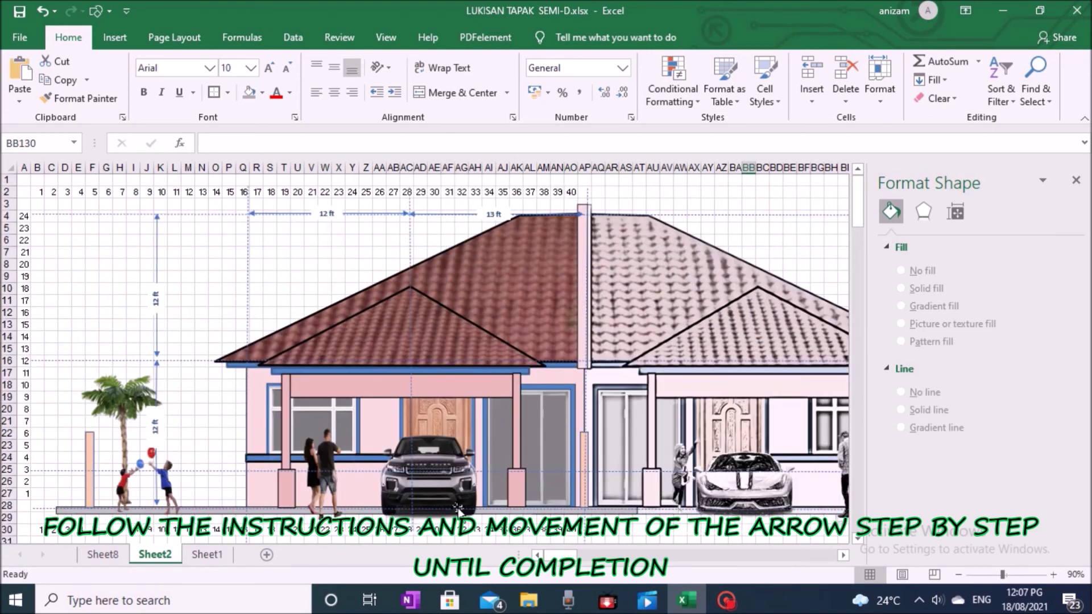
pyautogui.scroll(-9, 458, 508)
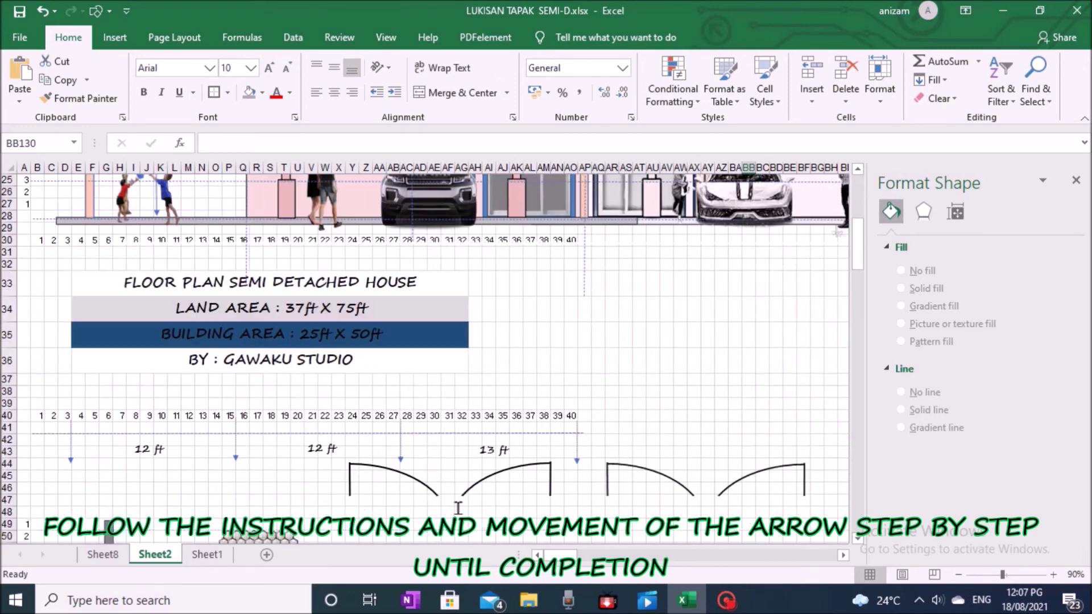
pyautogui.scroll(-11, 458, 507)
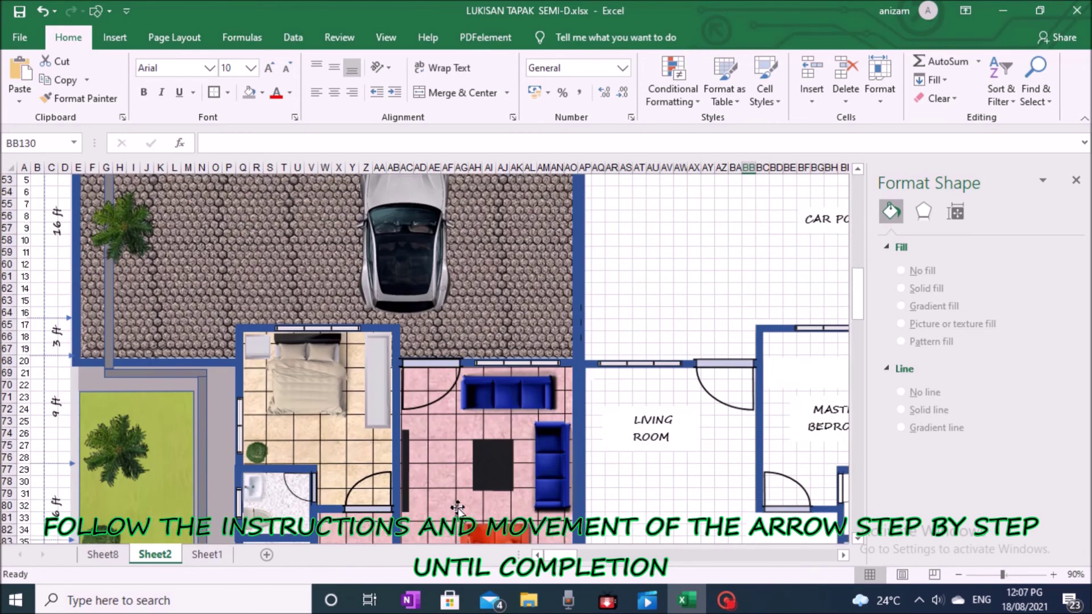
pyautogui.scroll(-11, 458, 507)
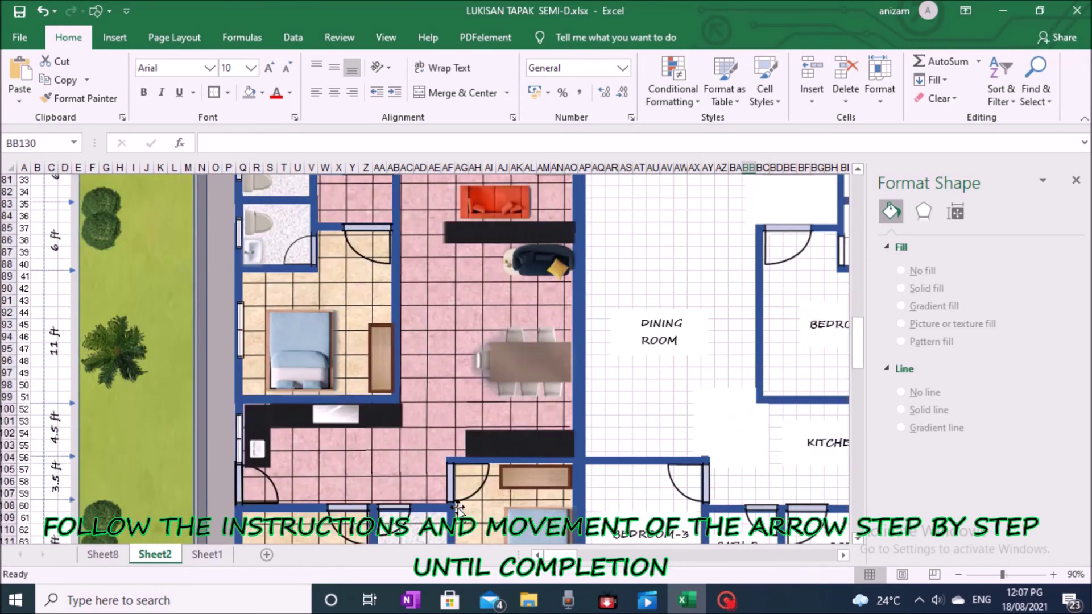
pyautogui.scroll(-7, 458, 508)
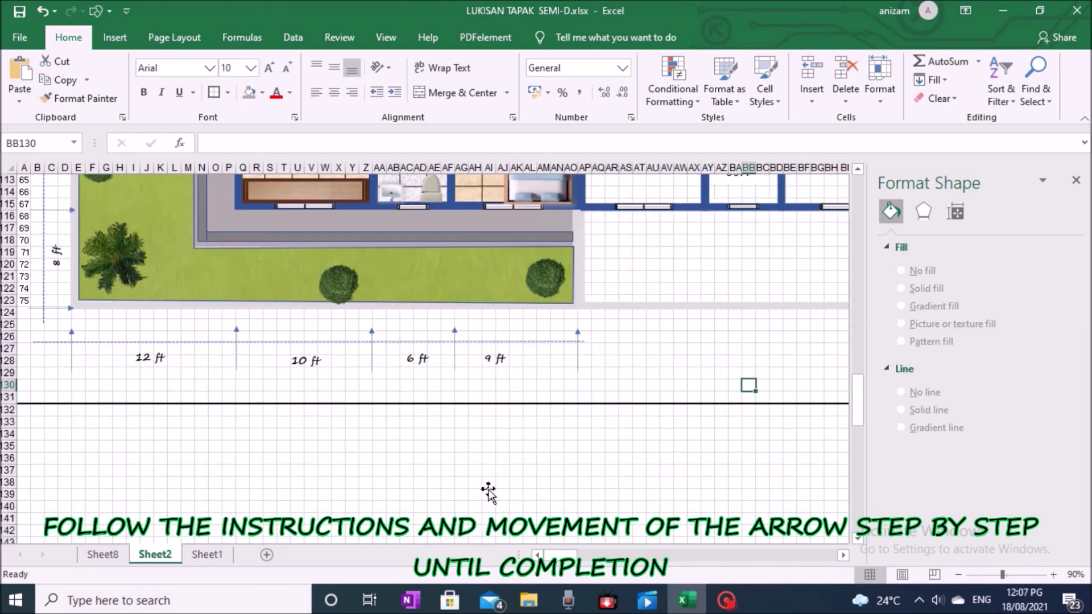
pyautogui.click(436, 485)
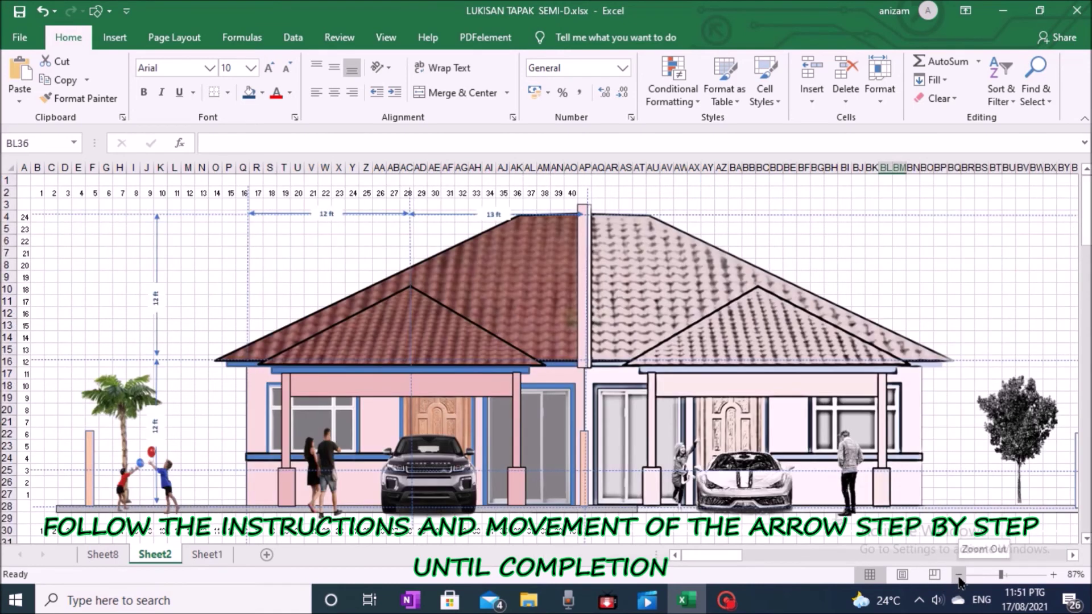
# Step: Reduce the sheet zoom to 20% to view the front elevation and the entire semi-detached floor plan together
pyautogui.click(959, 575)
pyautogui.click(959, 575)
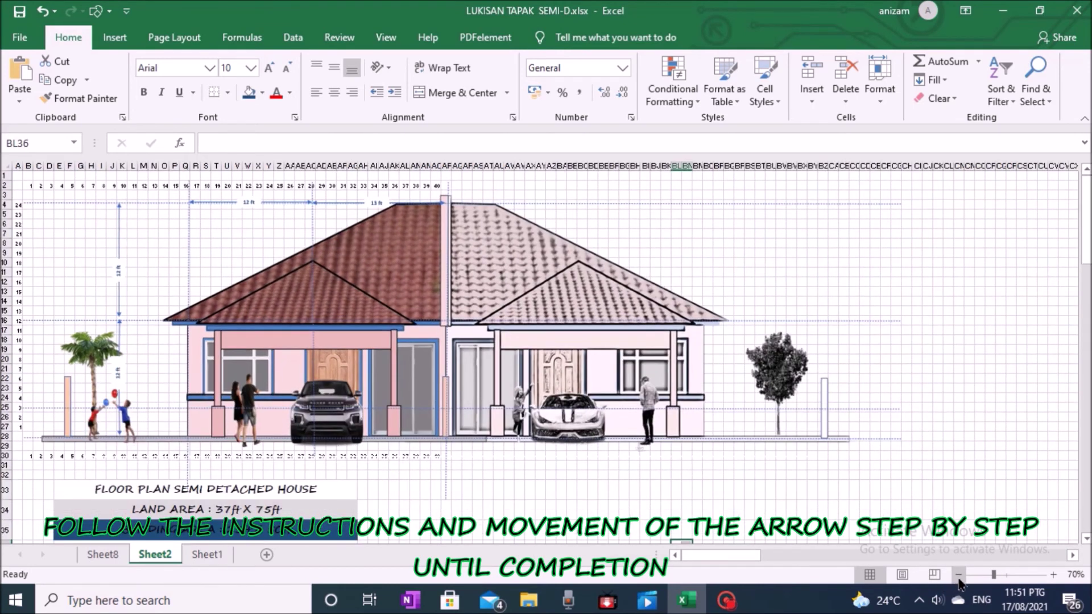
pyautogui.click(958, 575)
pyautogui.click(958, 575)
pyautogui.click(959, 575)
pyautogui.click(958, 575)
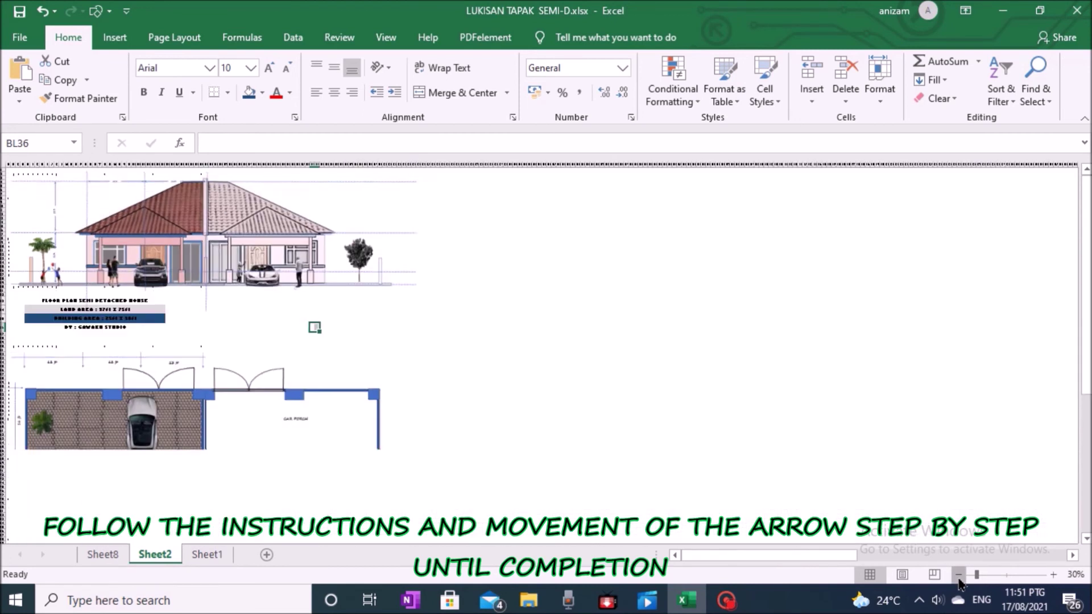
pyautogui.click(958, 574)
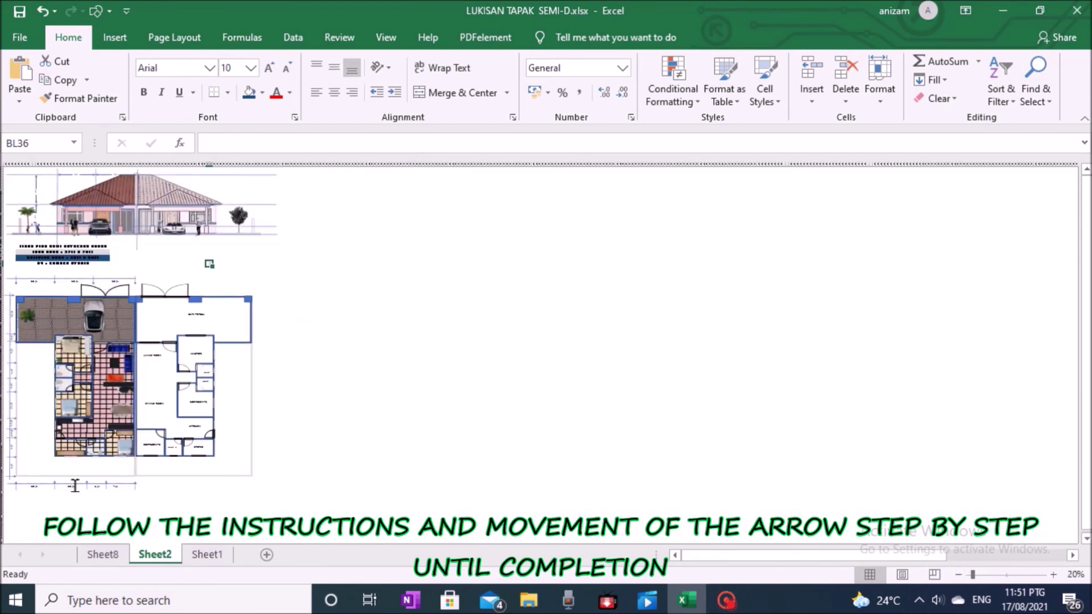